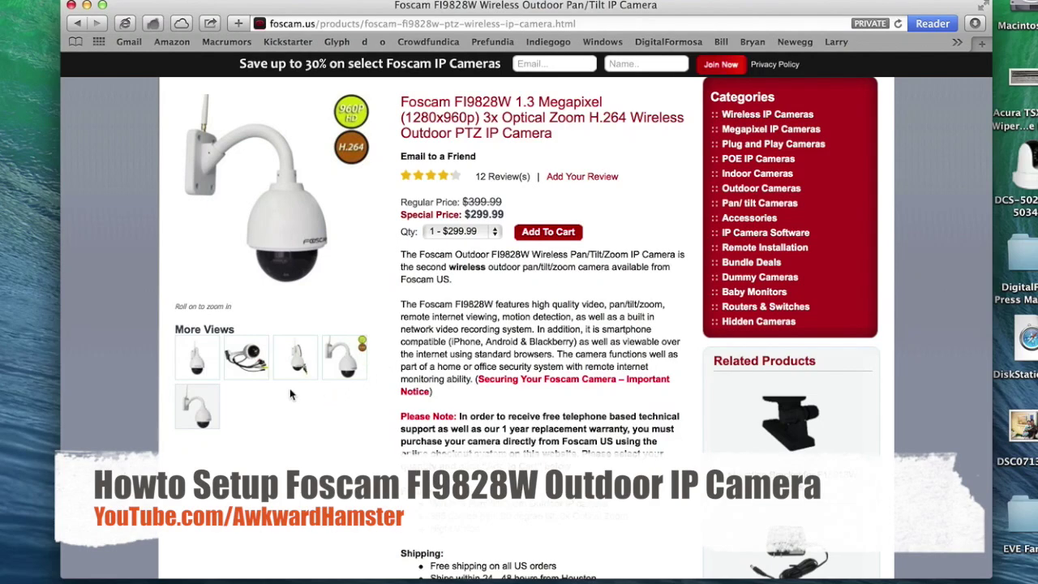
Step: Browse the FI9828W dome, wall-mounted and badge photos, finishing on the camera-with-cables view
{"action": "left_click", "coordinate": [296, 365]}
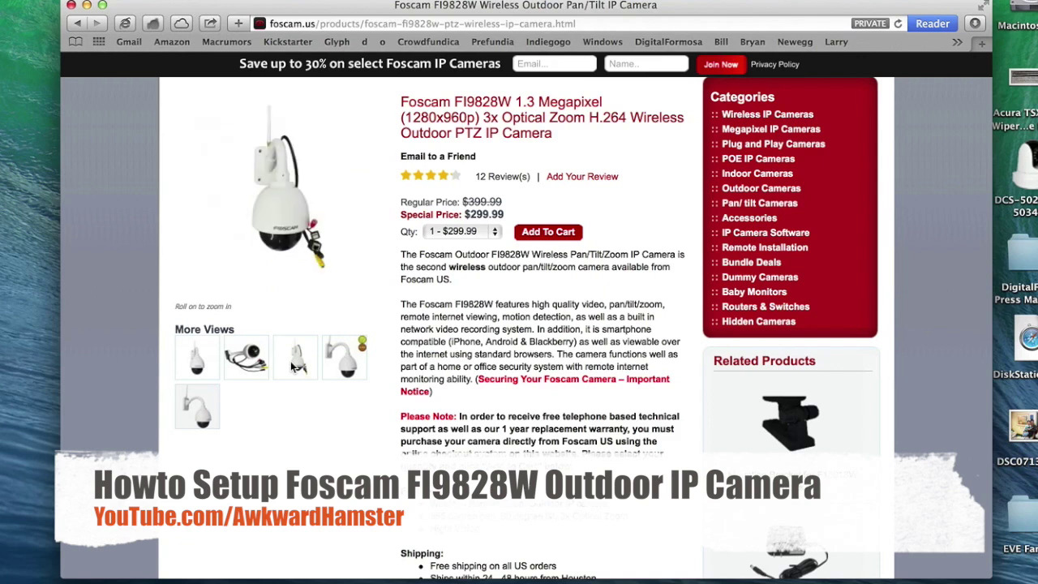
{"action": "left_click", "coordinate": [236, 377]}
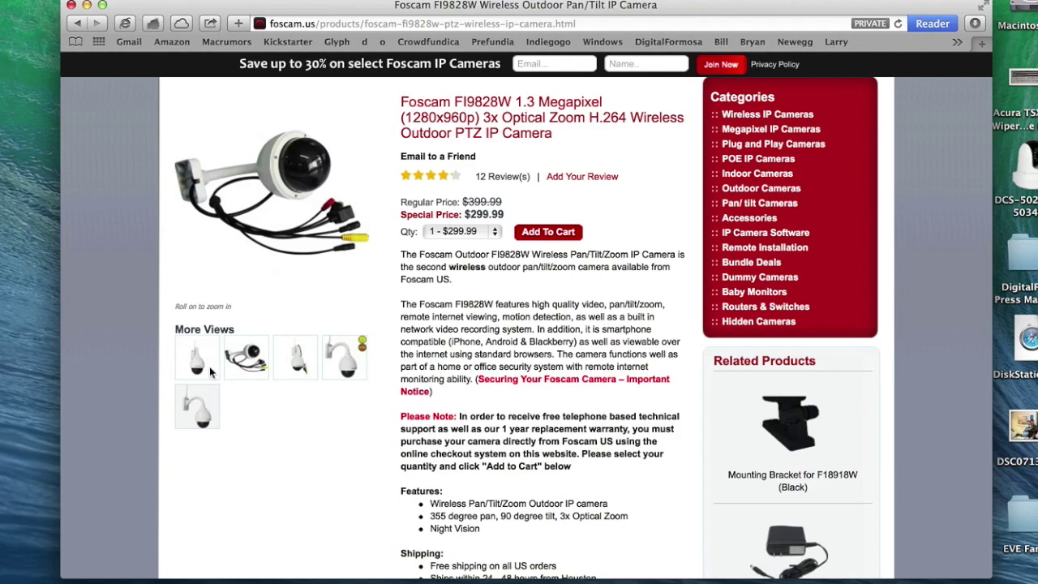
{"action": "left_click", "coordinate": [210, 372]}
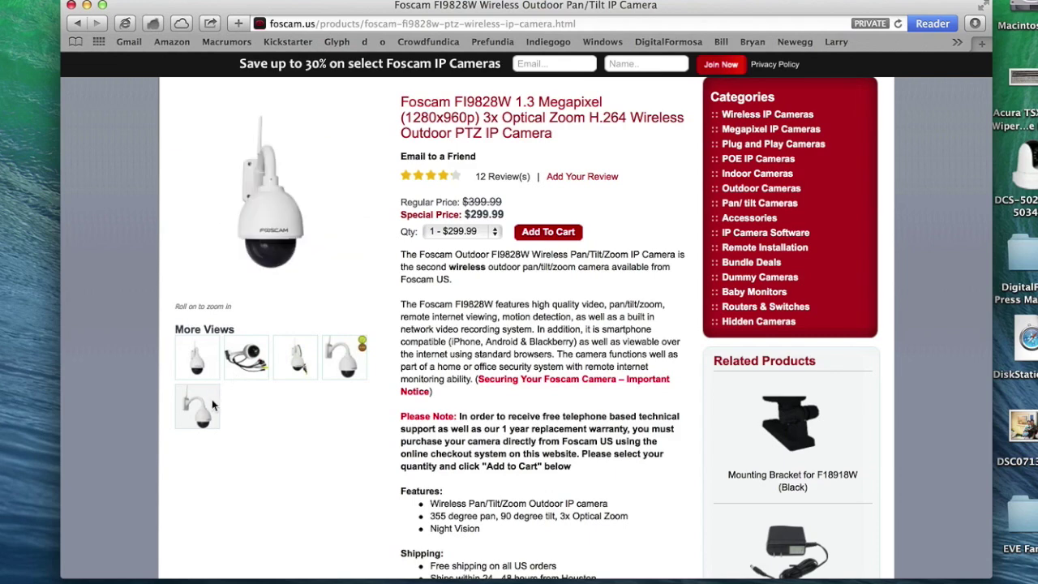
{"action": "left_click", "coordinate": [212, 399]}
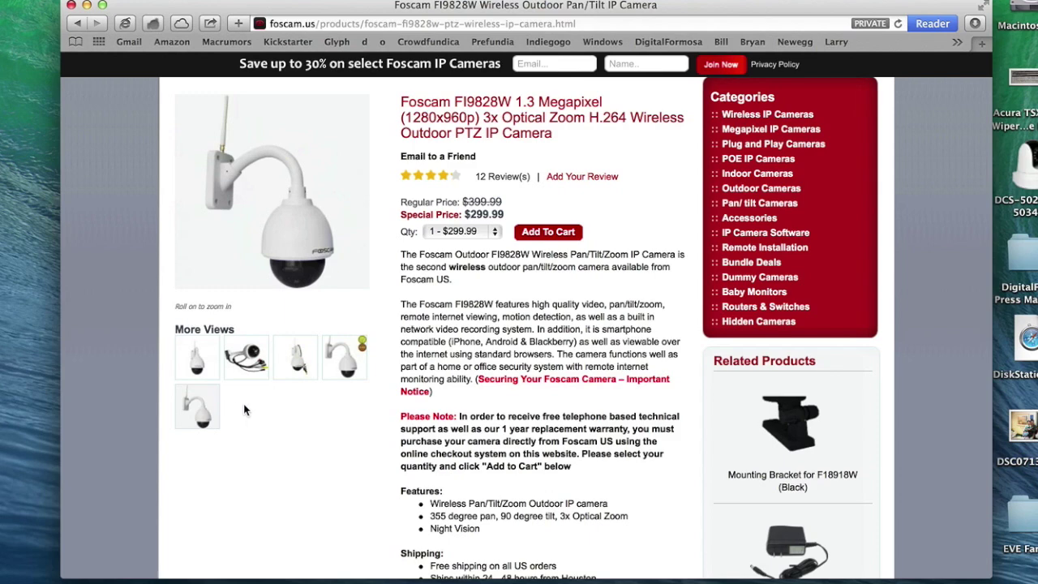
{"action": "left_click", "coordinate": [334, 373]}
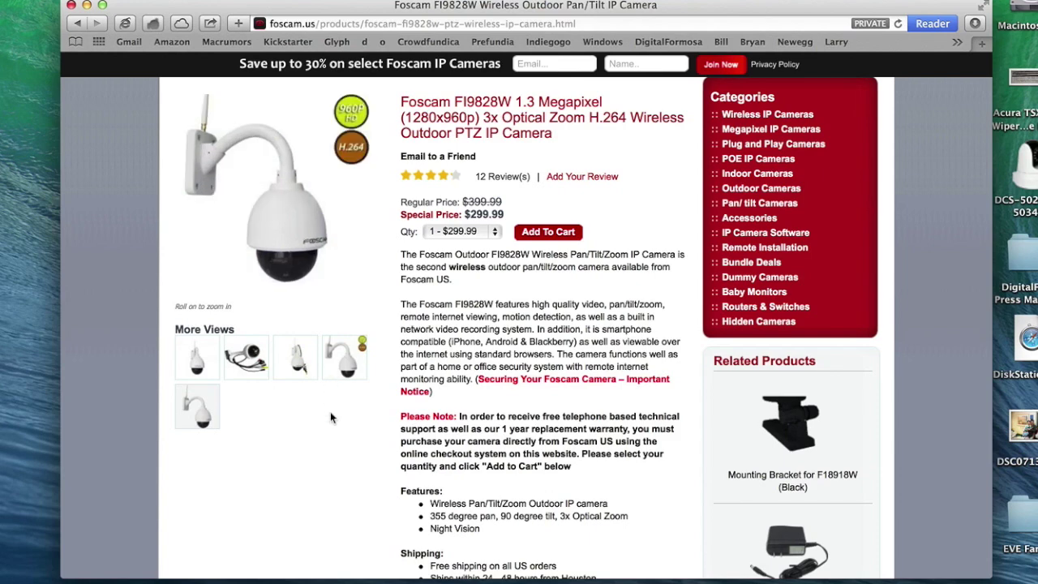
{"action": "left_click", "coordinate": [304, 369]}
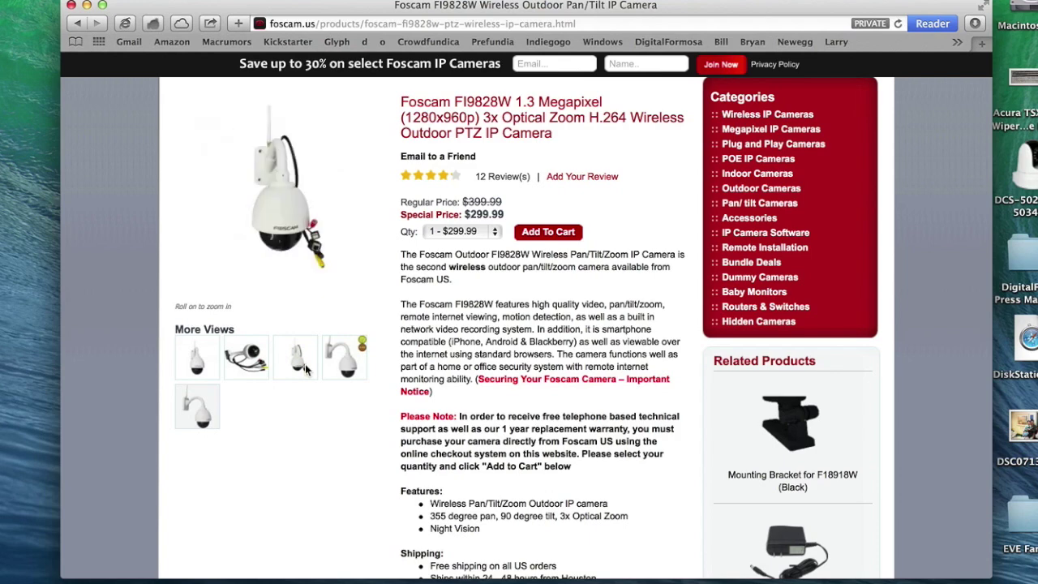
{"action": "left_click", "coordinate": [263, 373]}
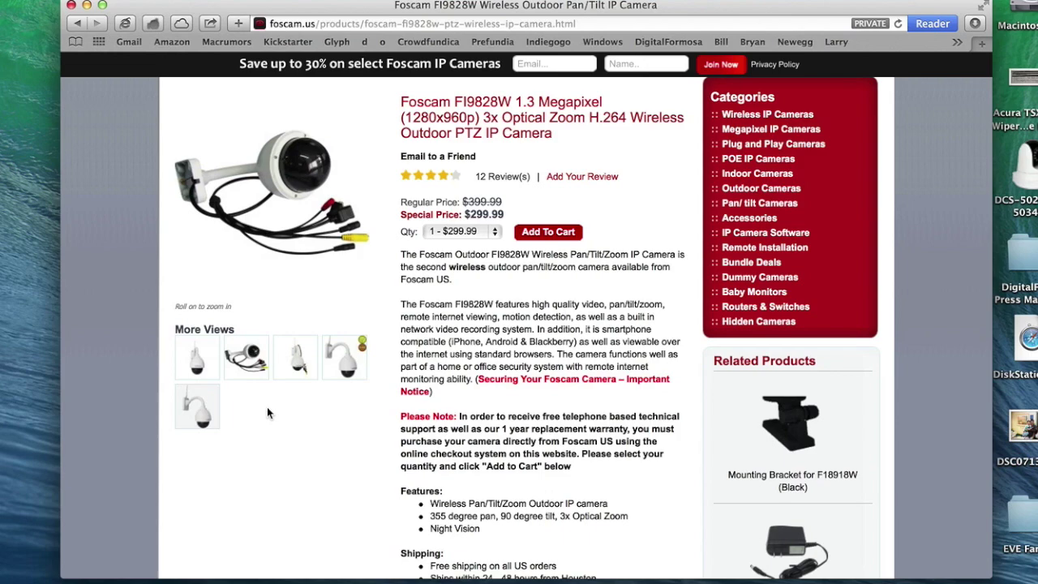
{"action": "scroll", "coordinate": [266, 406], "scroll_direction": "up", "scroll_amount": 5}
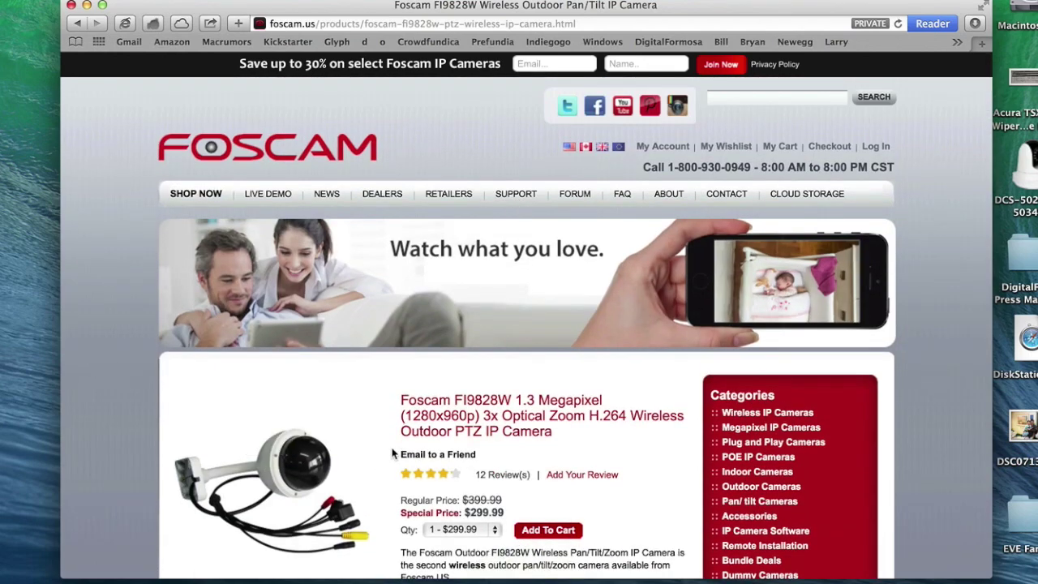
{"action": "scroll", "coordinate": [393, 454], "scroll_direction": "down", "scroll_amount": 5}
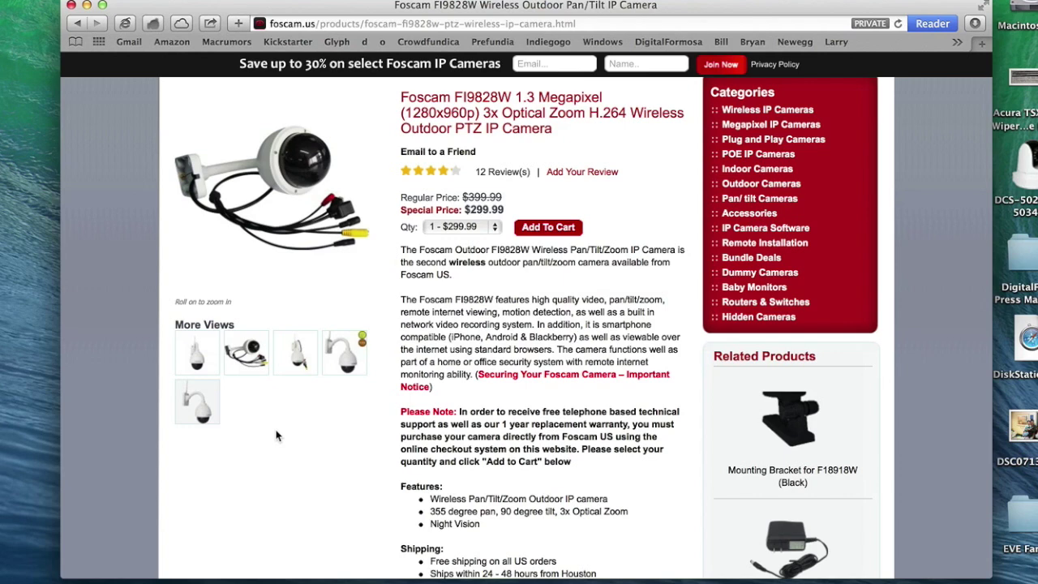
Step: Launch IP Camera Tool from Spotlight and open the FI9828W camera at 192.168.1.8:88
{"action": "key", "text": "super+space"}
{"action": "type", "text": "ip"}
{"action": "key", "text": "Return"}
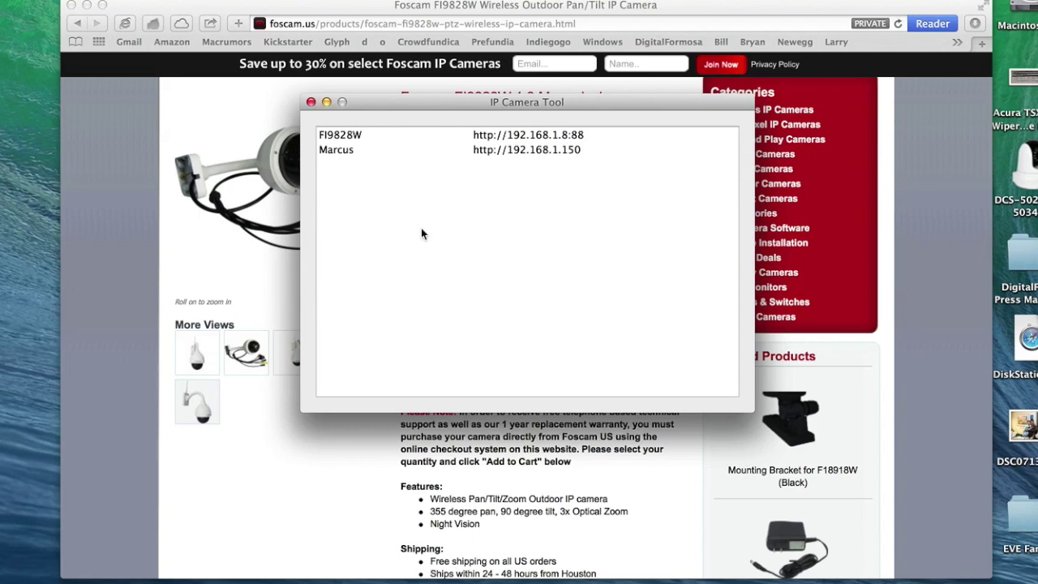
{"action": "left_click", "coordinate": [374, 143]}
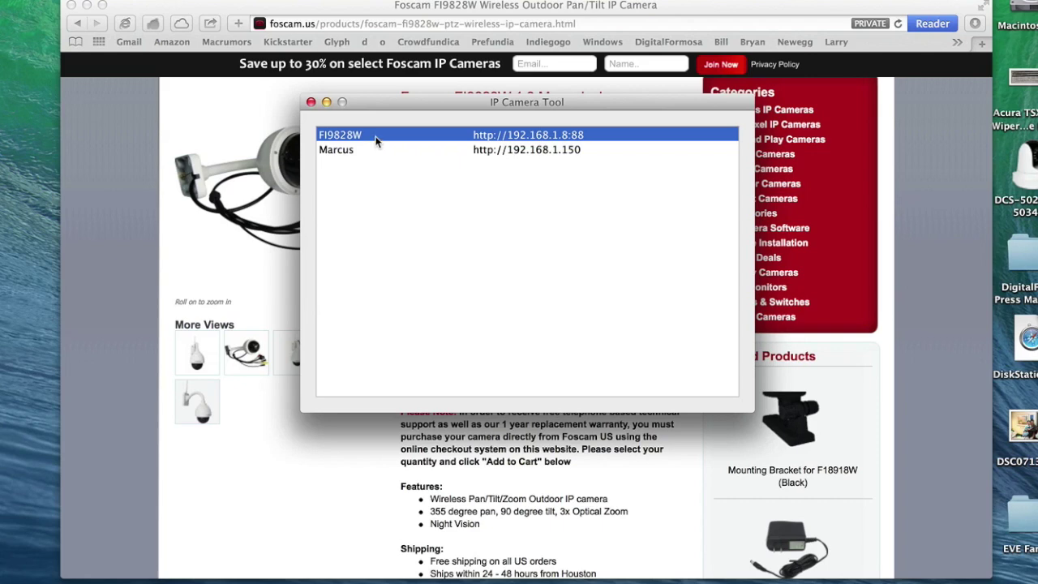
{"action": "double_click", "coordinate": [390, 135]}
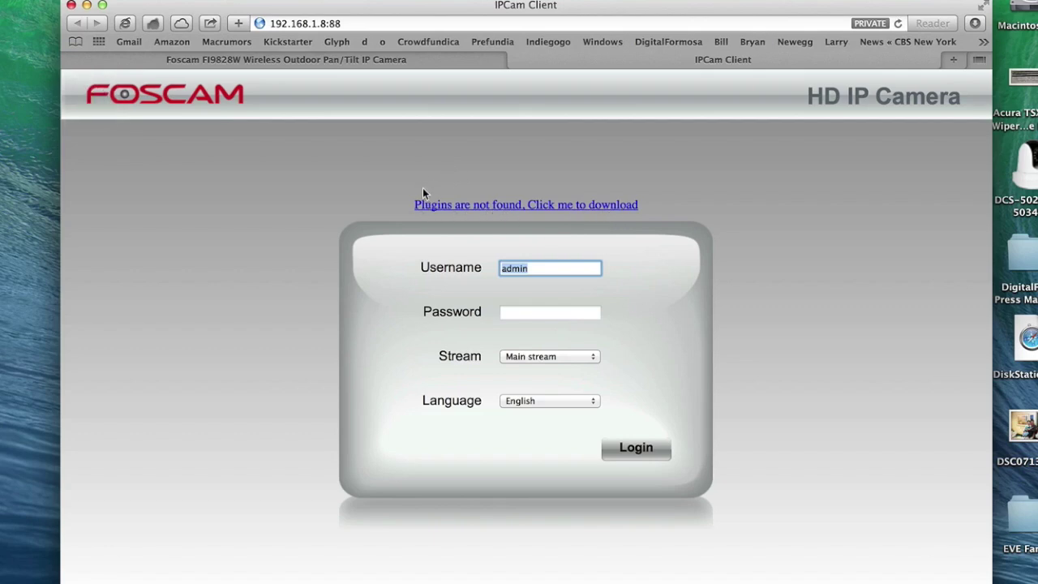
Step: Download the missing camera viewing plugin, then bring up a Finder window
{"action": "left_click", "coordinate": [479, 205]}
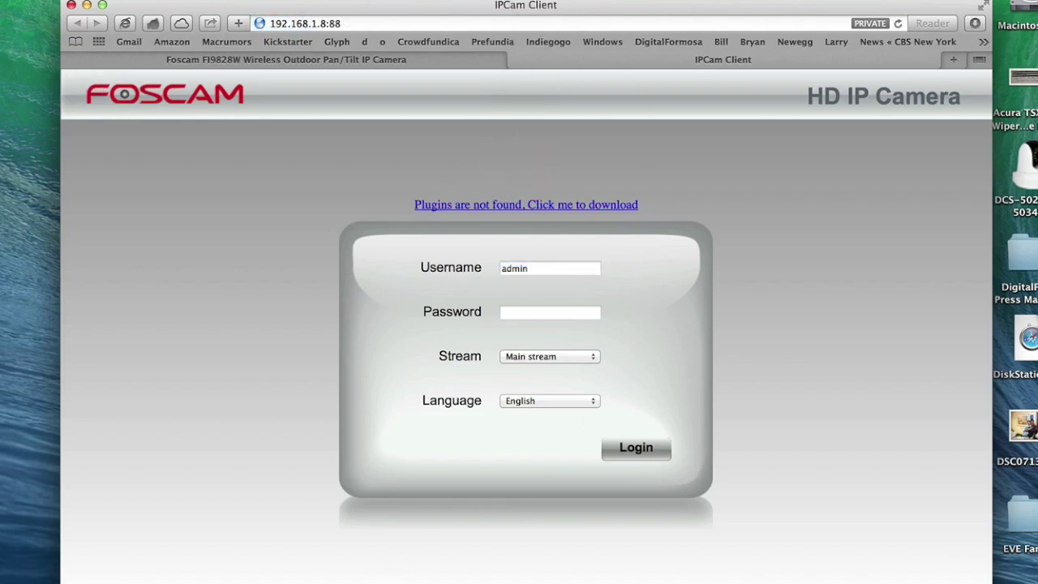
{"action": "left_click", "coordinate": [382, 579]}
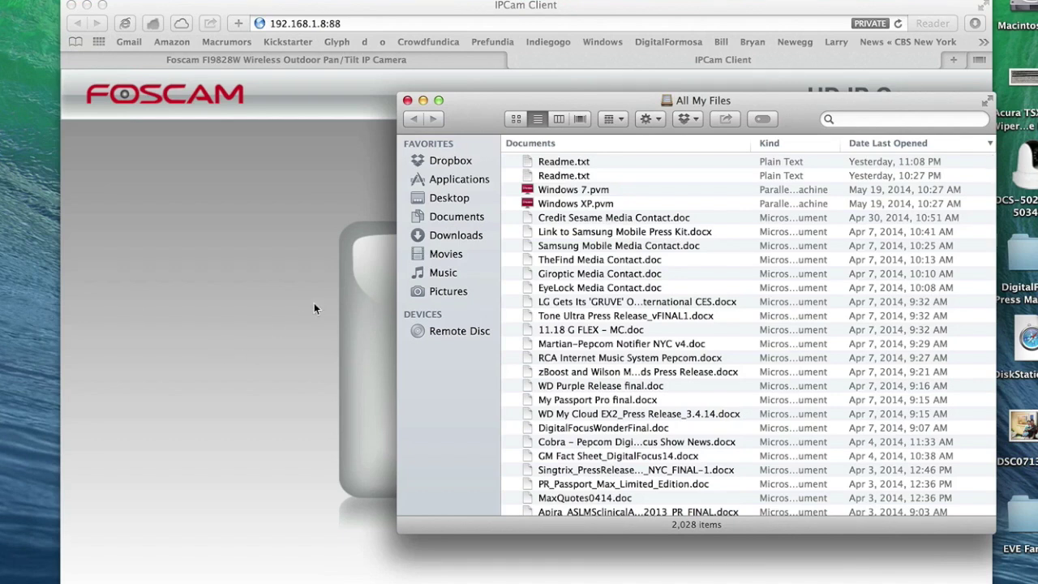
Step: Open plugins.pkg from Downloads, allowing it despite the unidentified-developer warning
{"action": "left_click", "coordinate": [459, 237]}
{"action": "scroll", "coordinate": [594, 380], "scroll_direction": "down", "scroll_amount": 10}
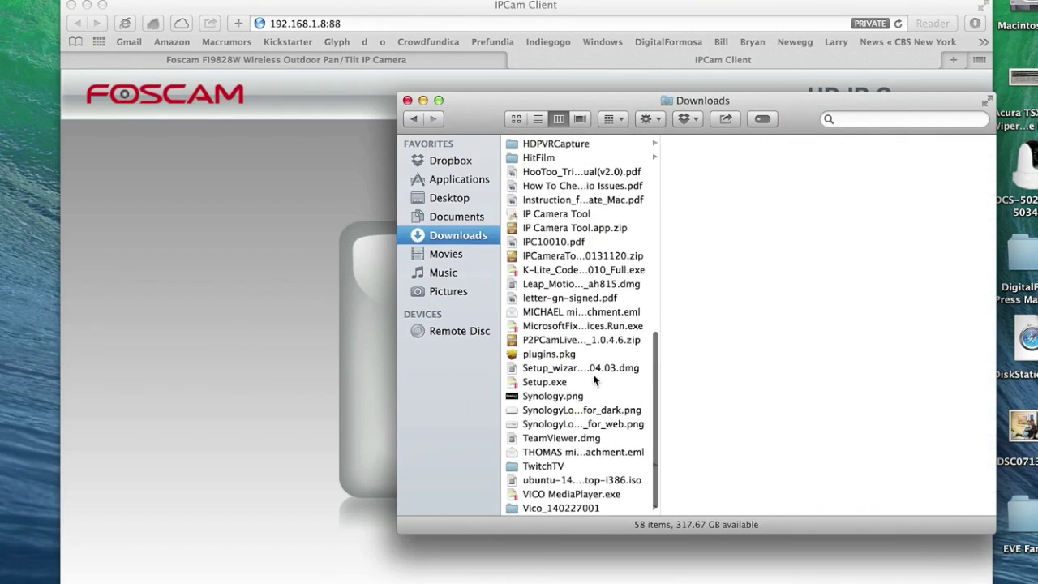
{"action": "left_click", "coordinate": [544, 355]}
{"action": "right_click", "coordinate": [545, 357]}
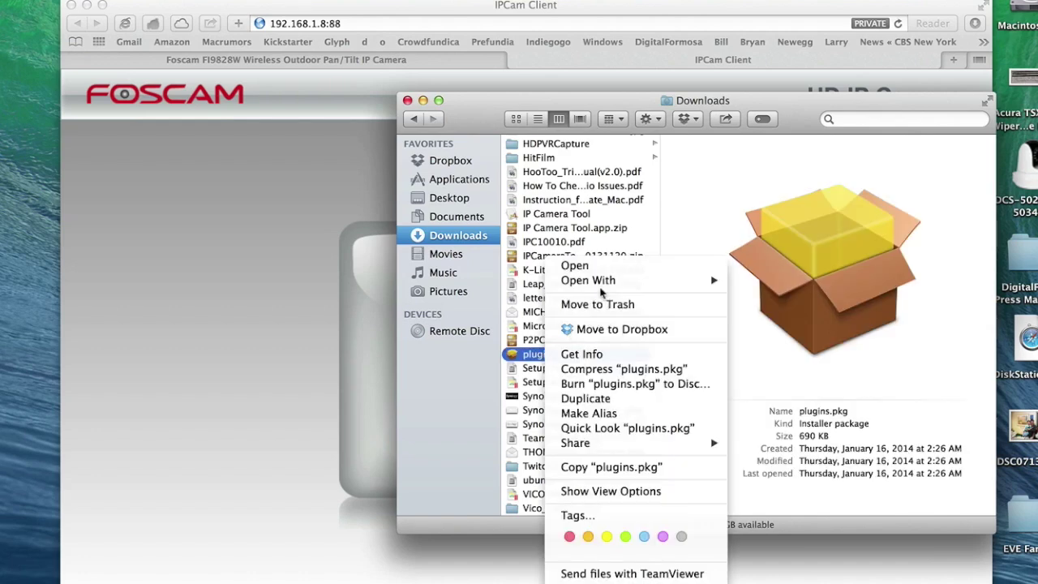
{"action": "left_click", "coordinate": [610, 267]}
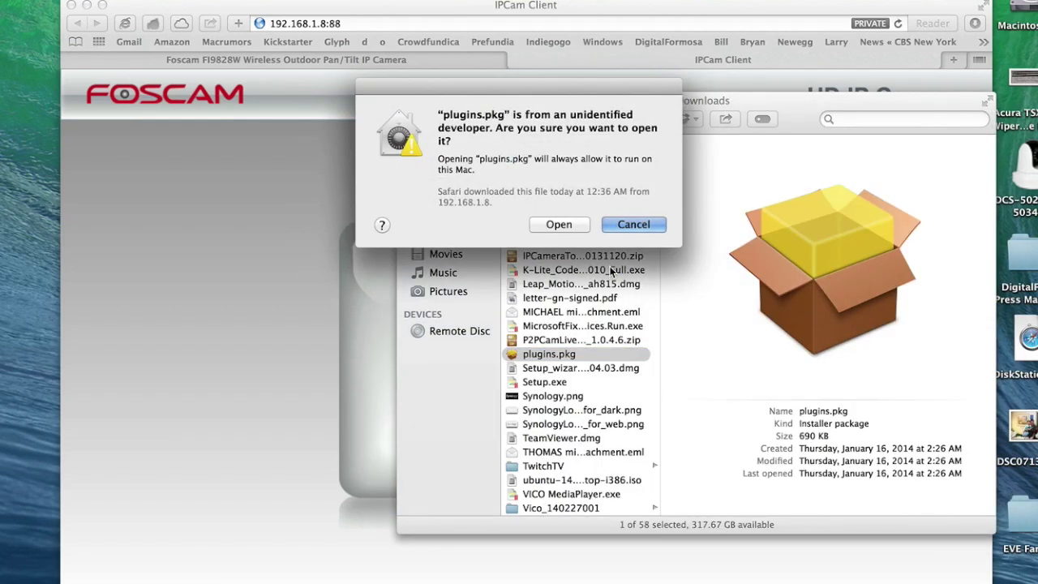
{"action": "left_click", "coordinate": [566, 225]}
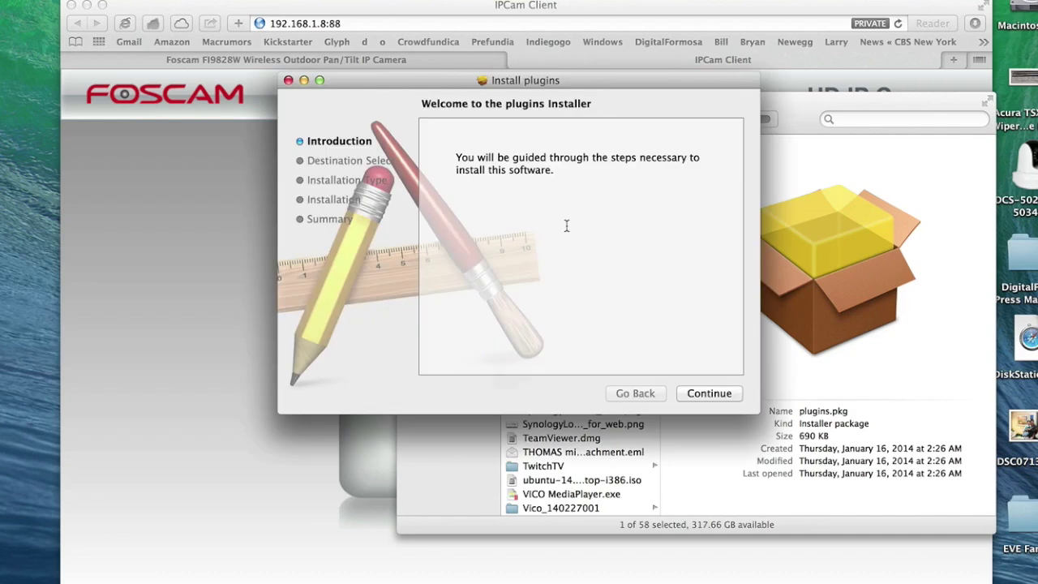
Step: Install the plugin to Macintosh HD with the admin password, then return to the login page
{"action": "left_click", "coordinate": [710, 391]}
{"action": "left_click", "coordinate": [710, 391]}
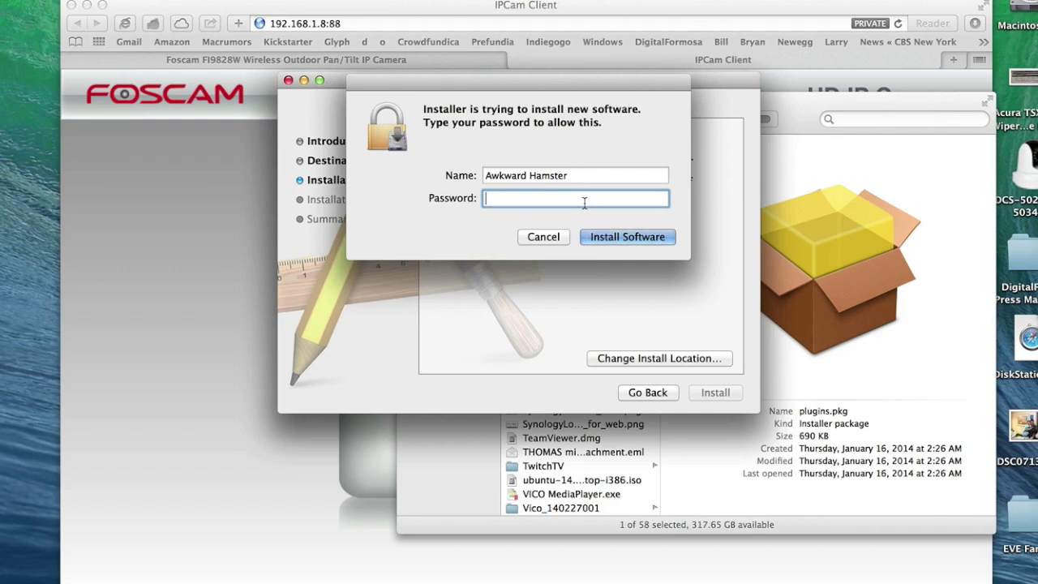
{"action": "type", "text": "•••••••••"}
{"action": "key", "text": "Return"}
{"action": "left_click", "coordinate": [713, 392]}
{"action": "left_click", "coordinate": [321, 394]}
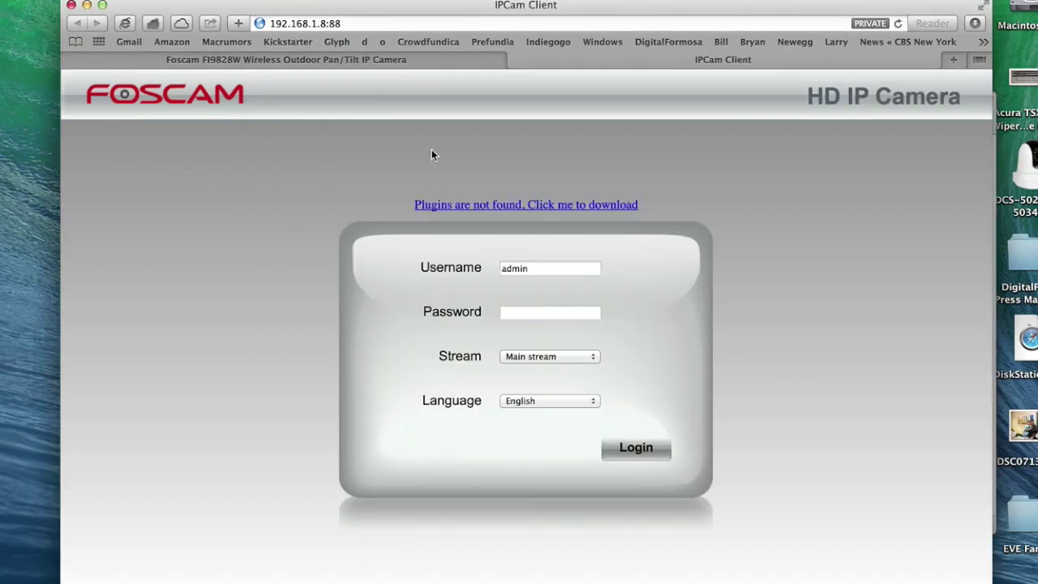
Step: Hide Safari, close the Downloads window and reopen the FI9828W login page from IP Camera Tool
{"action": "key", "text": "super+q"}
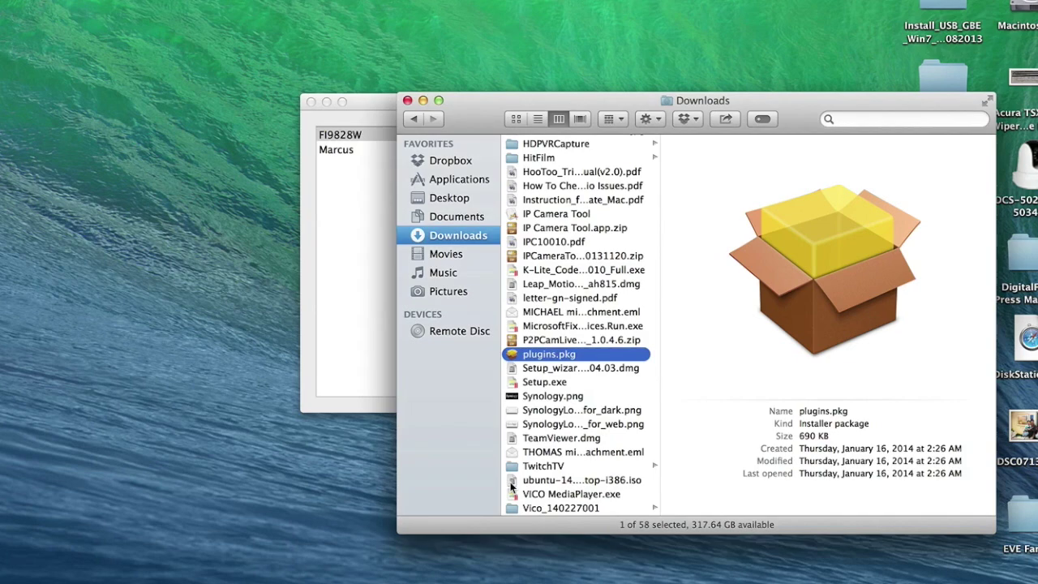
{"action": "key", "text": "super+w"}
{"action": "double_click", "coordinate": [387, 134]}
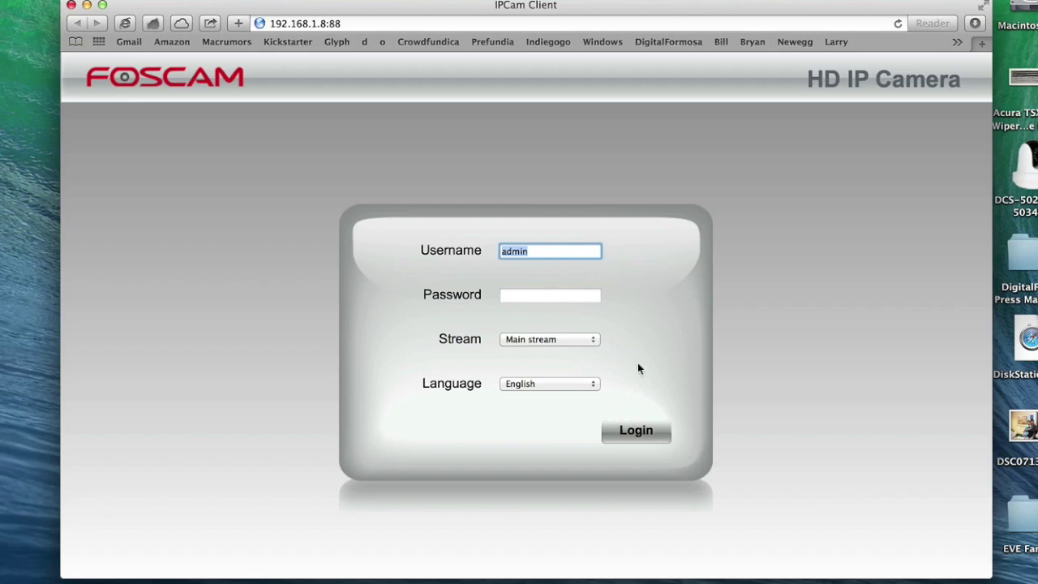
Step: Log in as admin, dismiss the password warning, tilt the view up and go to Settings
{"action": "left_click", "coordinate": [629, 431]}
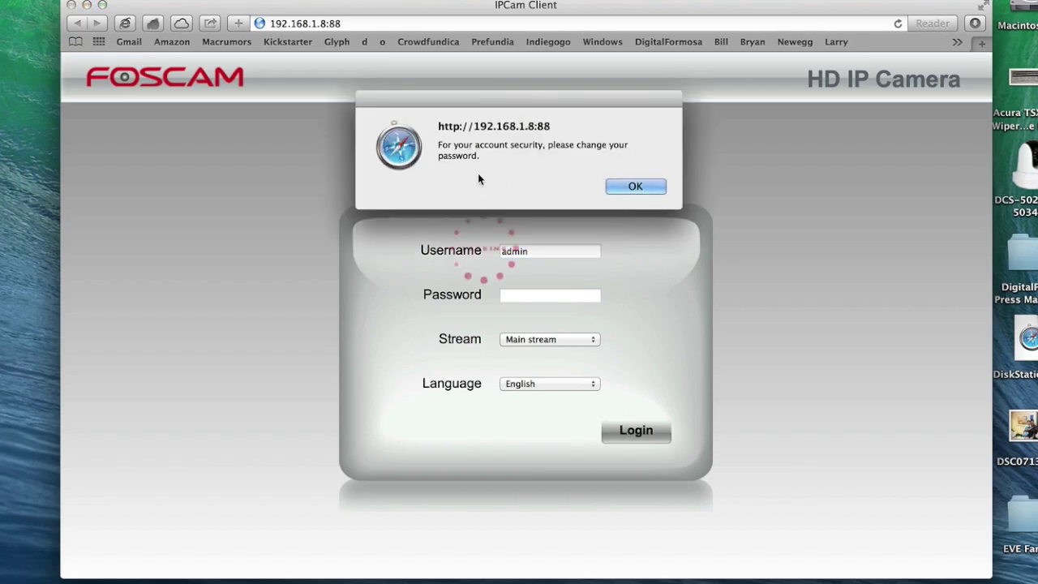
{"action": "left_click", "coordinate": [624, 189]}
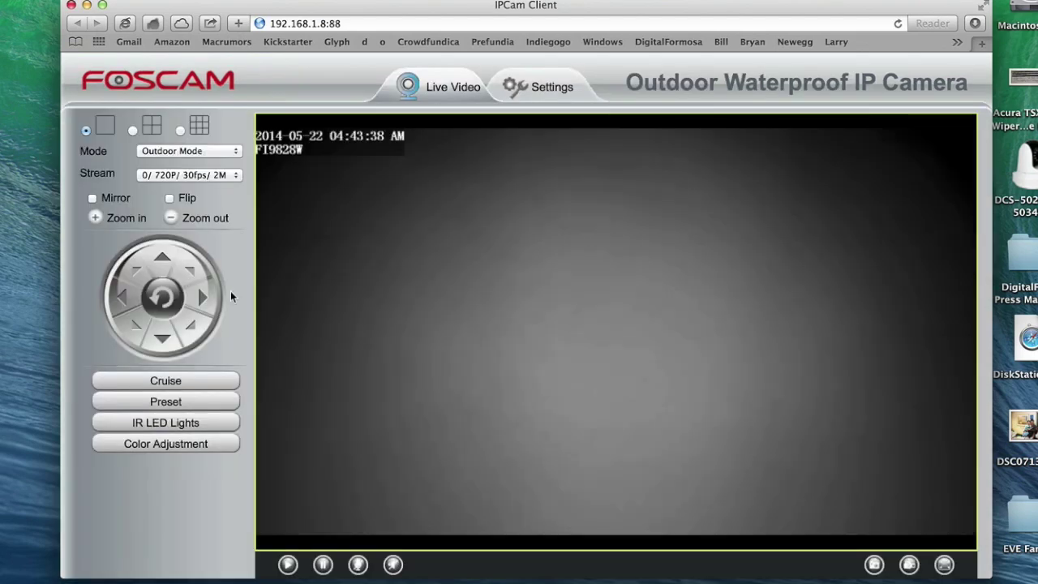
{"action": "left_click", "coordinate": [161, 261]}
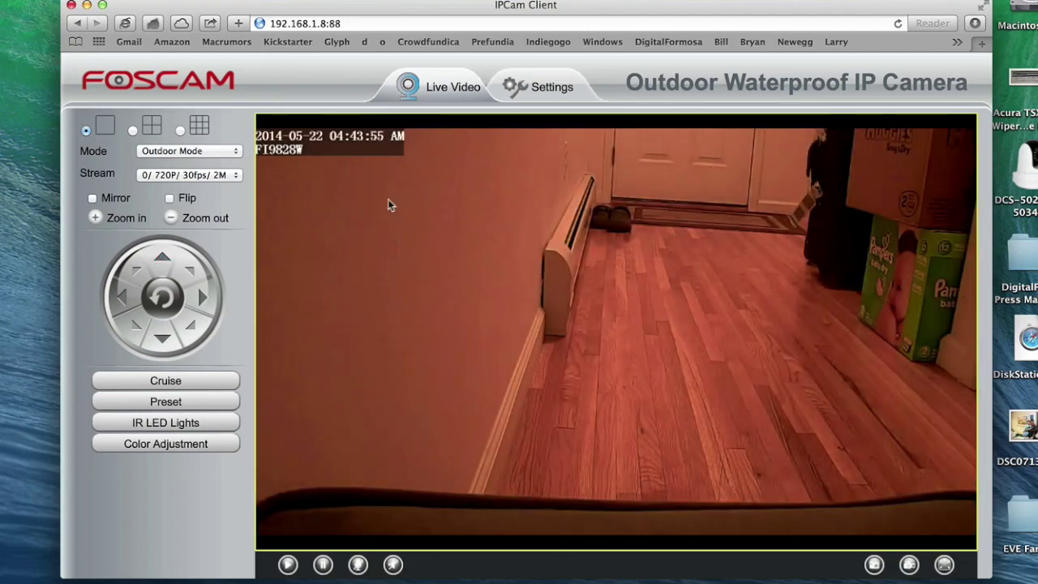
{"action": "left_click", "coordinate": [549, 88]}
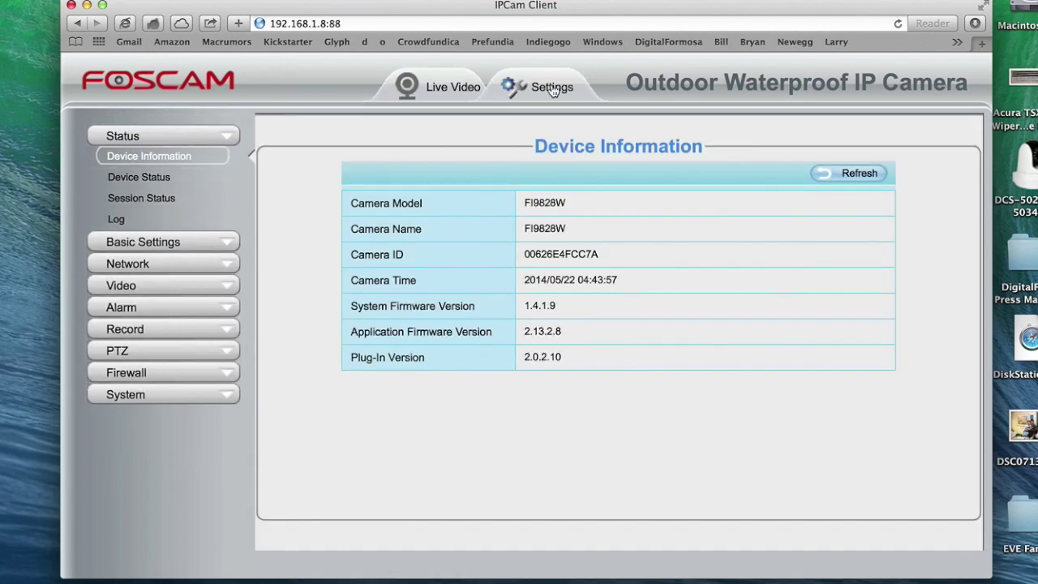
Step: Select the admin account under Basic Settings > User Accounts with Change password enabled
{"action": "left_click", "coordinate": [180, 243]}
{"action": "left_click", "coordinate": [166, 224]}
{"action": "left_click", "coordinate": [434, 231]}
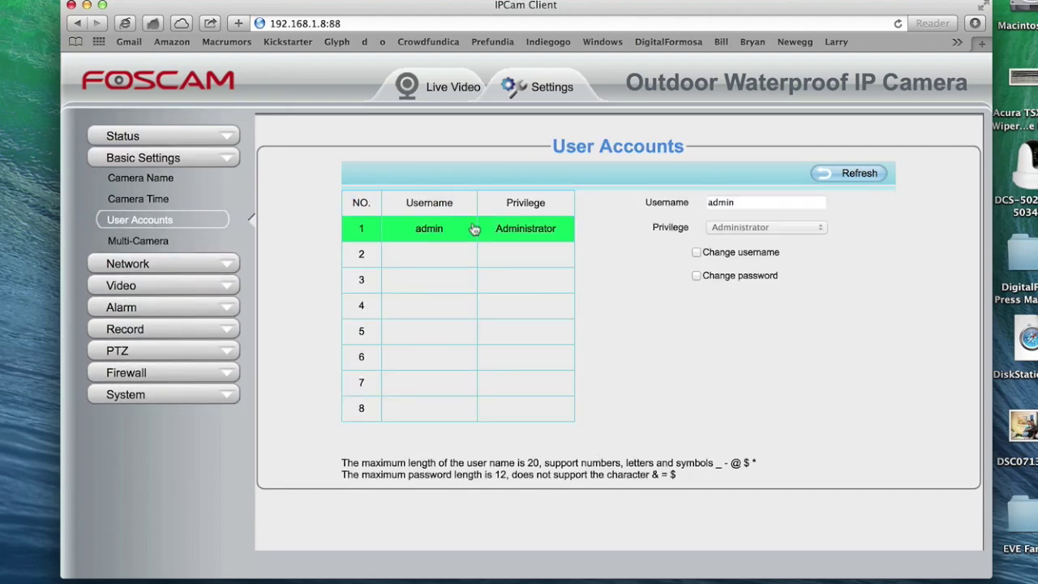
{"action": "left_click", "coordinate": [696, 276]}
Step: Enter and confirm the new admin password, save it, and start entering it at login
{"action": "left_click", "coordinate": [726, 229]}
{"action": "key", "text": "Tab"}
{"action": "type", "text": "******"}
{"action": "key", "text": "Tab"}
{"action": "type", "text": "******"}
{"action": "left_click", "coordinate": [749, 416]}
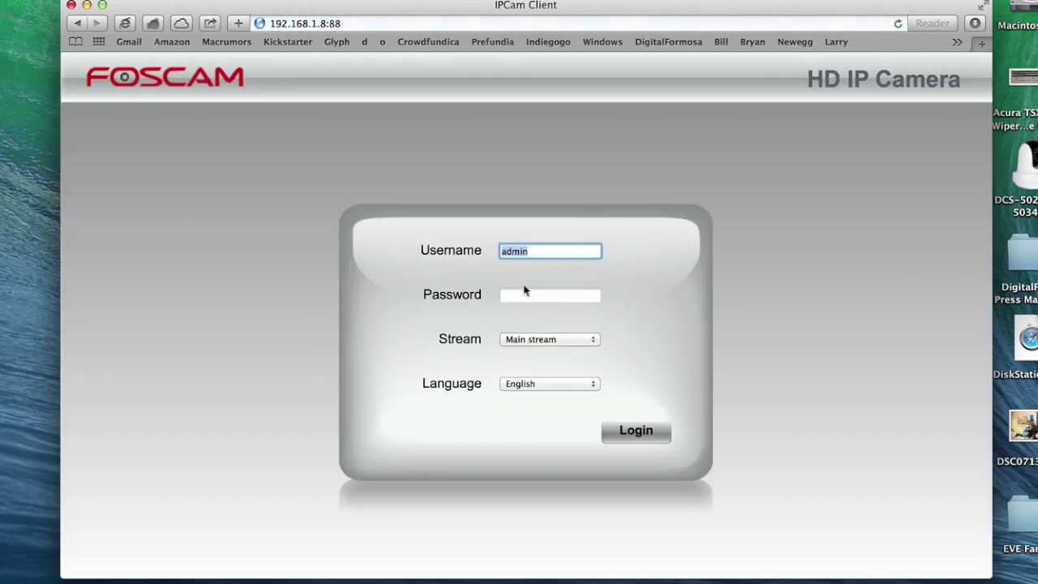
{"action": "left_click", "coordinate": [536, 295]}
Step: Log back in with the new password and return to Basic Settings > User Accounts
{"action": "type", "text": "******"}
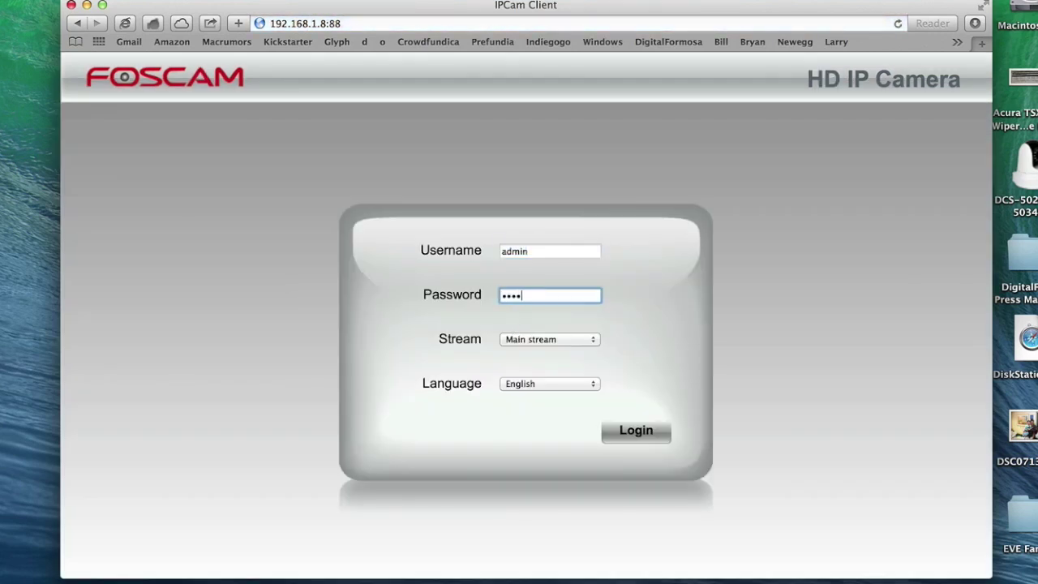
{"action": "key", "text": "Return"}
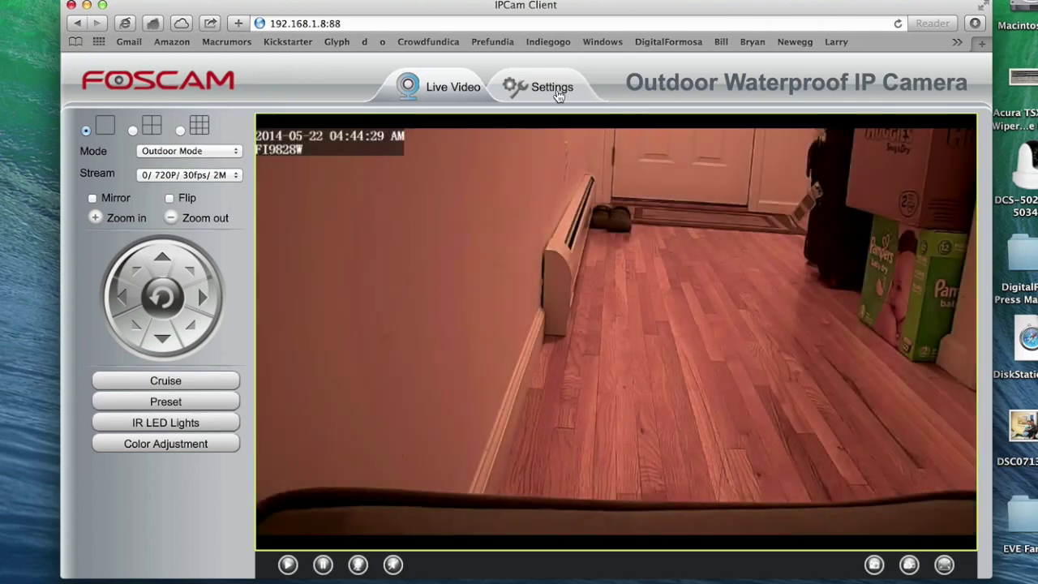
{"action": "left_click", "coordinate": [557, 96]}
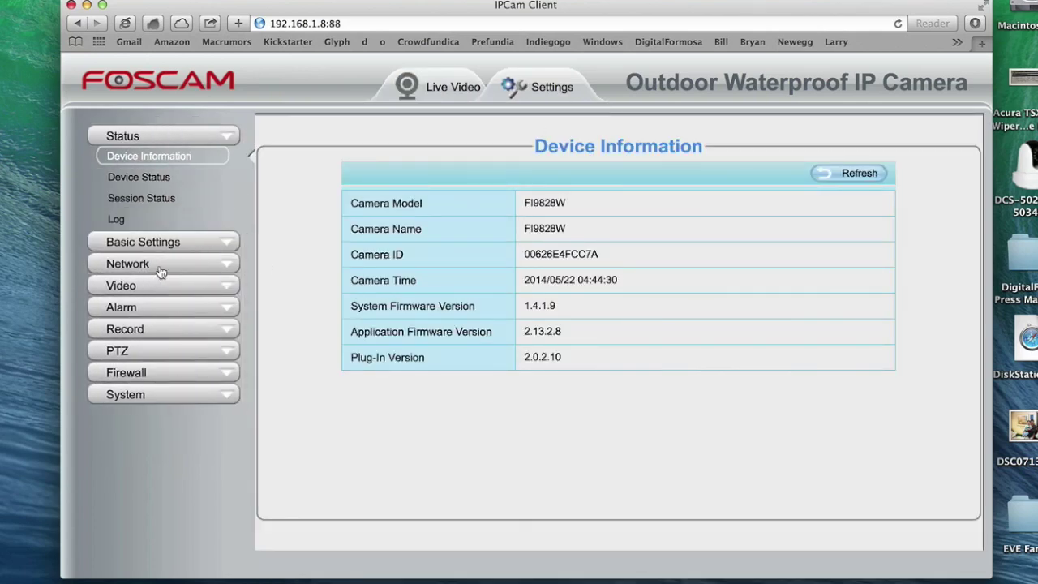
{"action": "left_click", "coordinate": [170, 242]}
{"action": "left_click", "coordinate": [158, 221]}
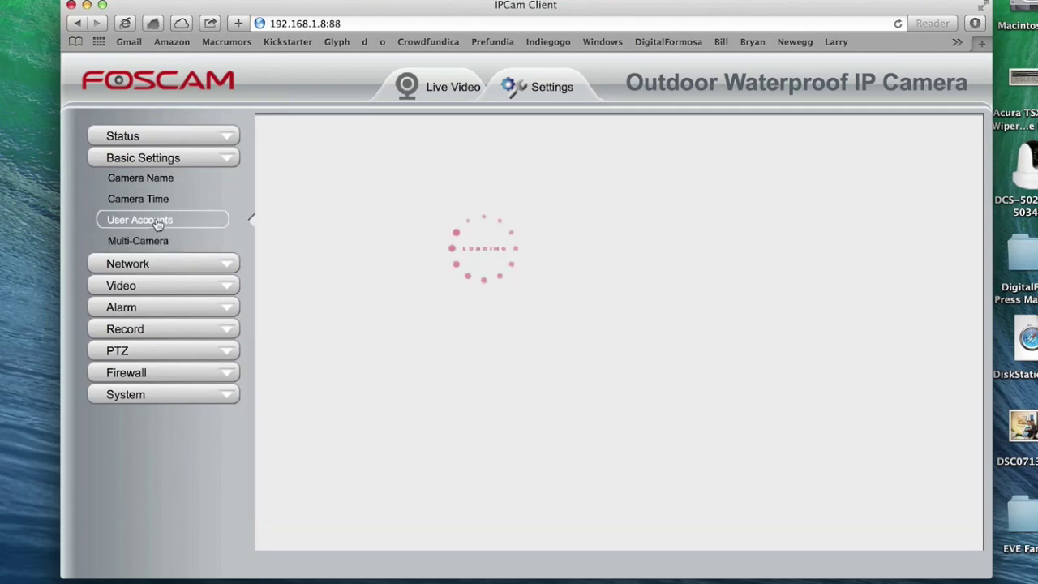
Step: Add user1 in row 2 with a password and Administrator privilege, then refresh the list
{"action": "left_click", "coordinate": [425, 254]}
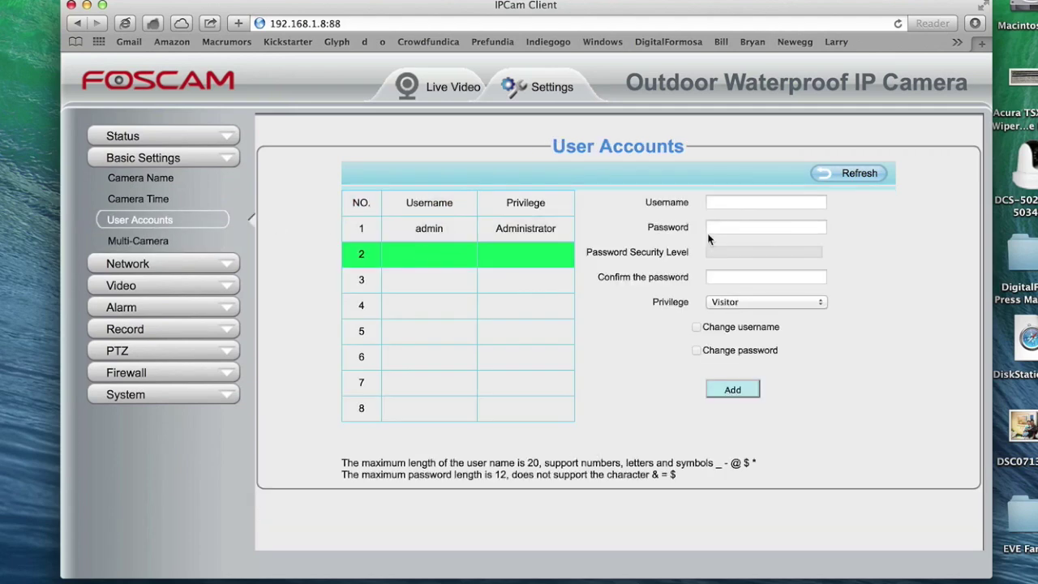
{"action": "left_click", "coordinate": [747, 206]}
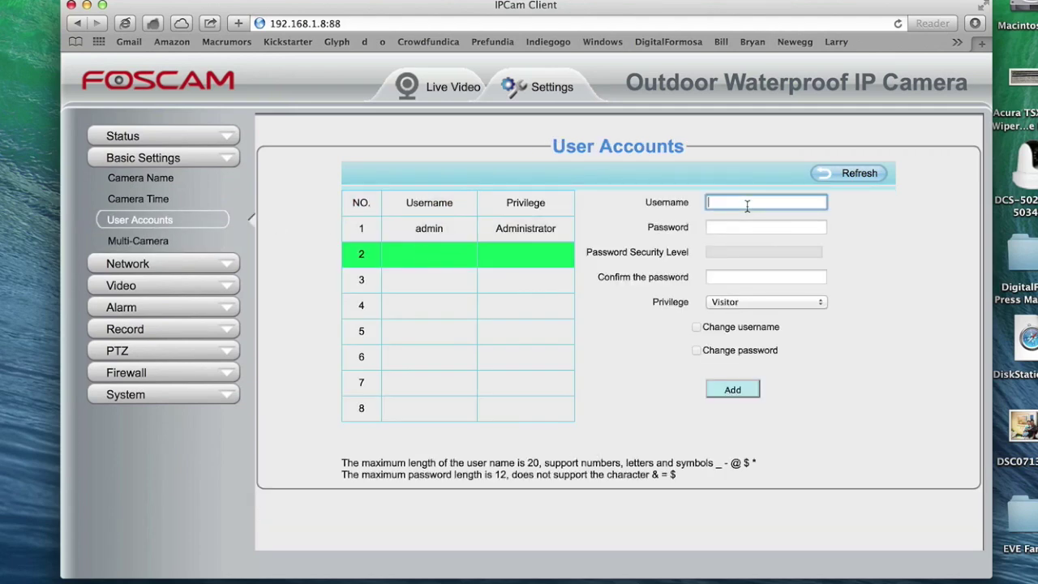
{"action": "type", "text": "user1"}
{"action": "left_click", "coordinate": [748, 227]}
{"action": "type", "text": "123456"}
{"action": "key", "text": "Tab"}
{"action": "type", "text": "123456"}
{"action": "left_click", "coordinate": [789, 301]}
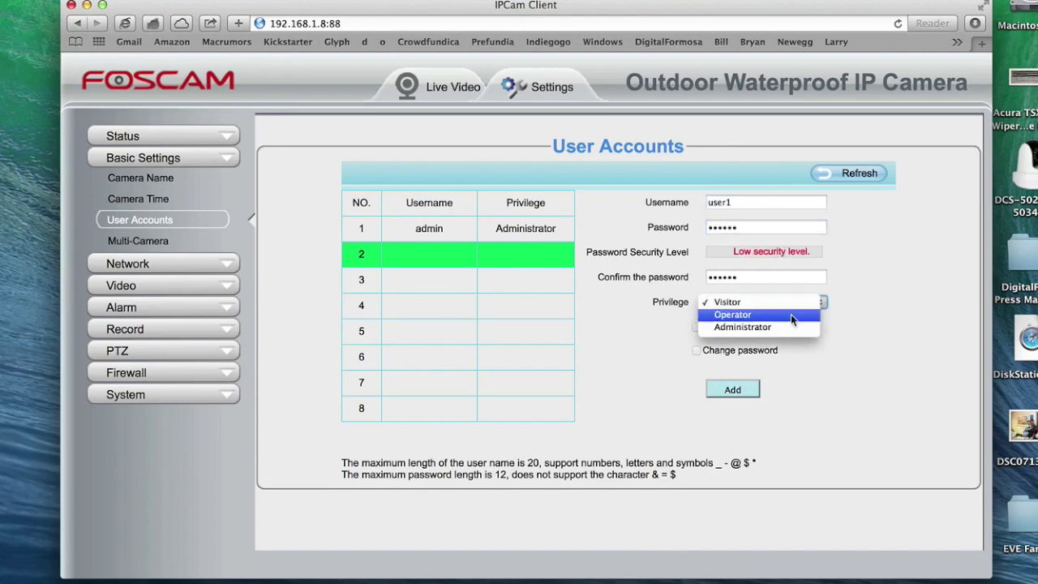
{"action": "left_click", "coordinate": [791, 327]}
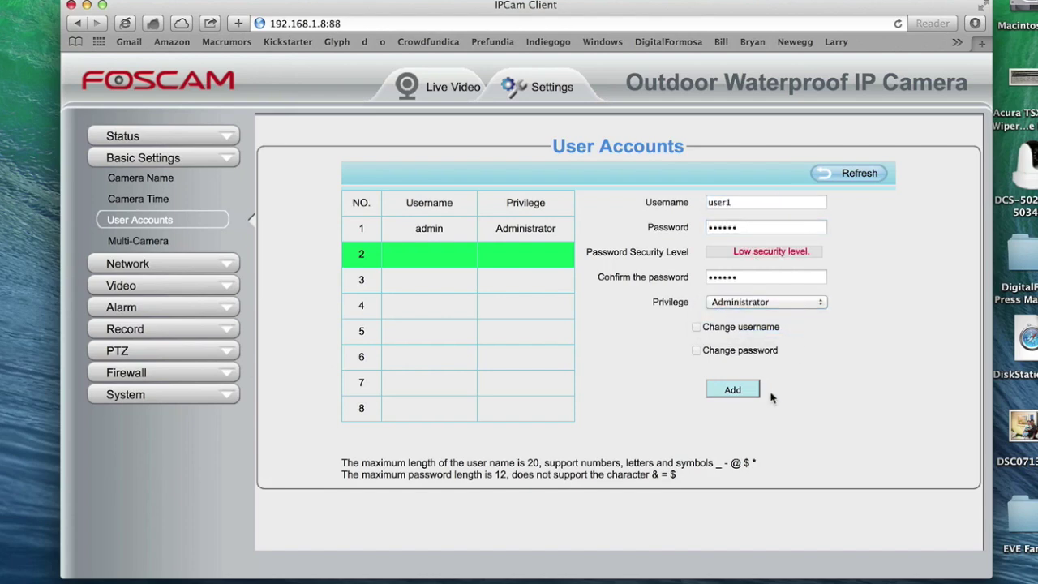
{"action": "left_click", "coordinate": [749, 390]}
{"action": "left_click", "coordinate": [843, 173]}
{"action": "left_click", "coordinate": [444, 93]}
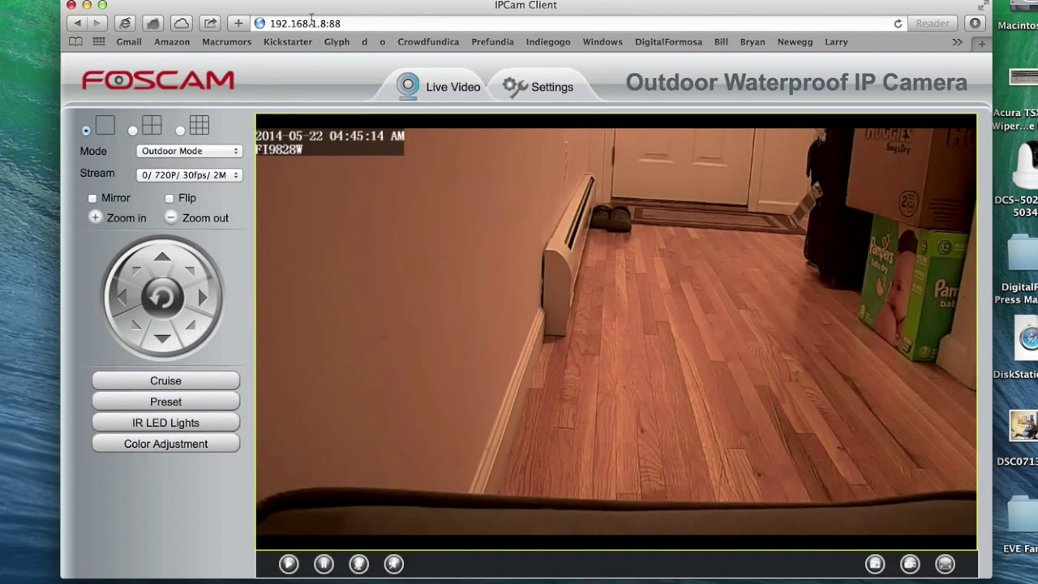
{"action": "left_click", "coordinate": [355, 23]}
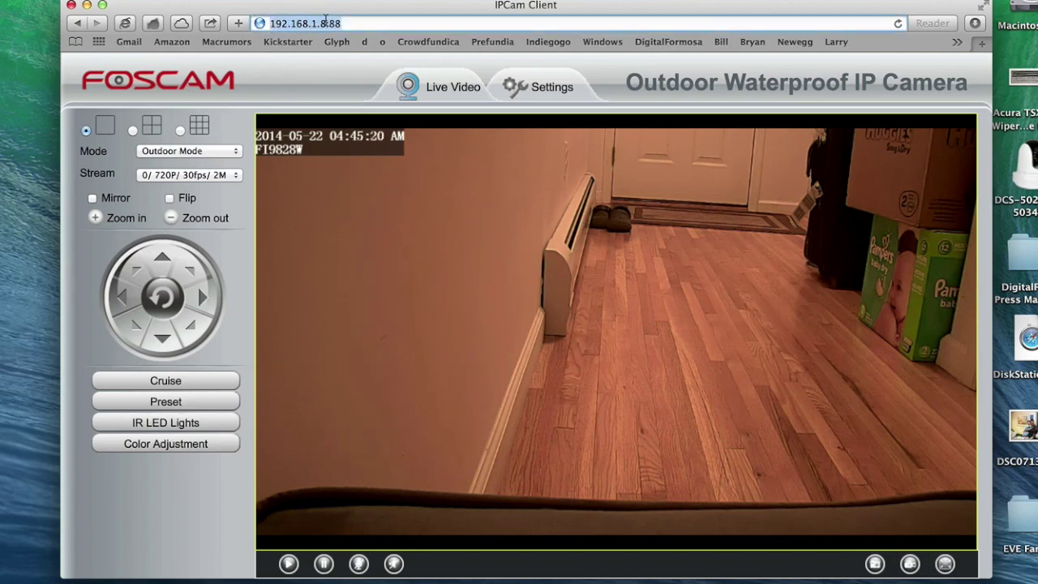
{"action": "left_click", "coordinate": [349, 23]}
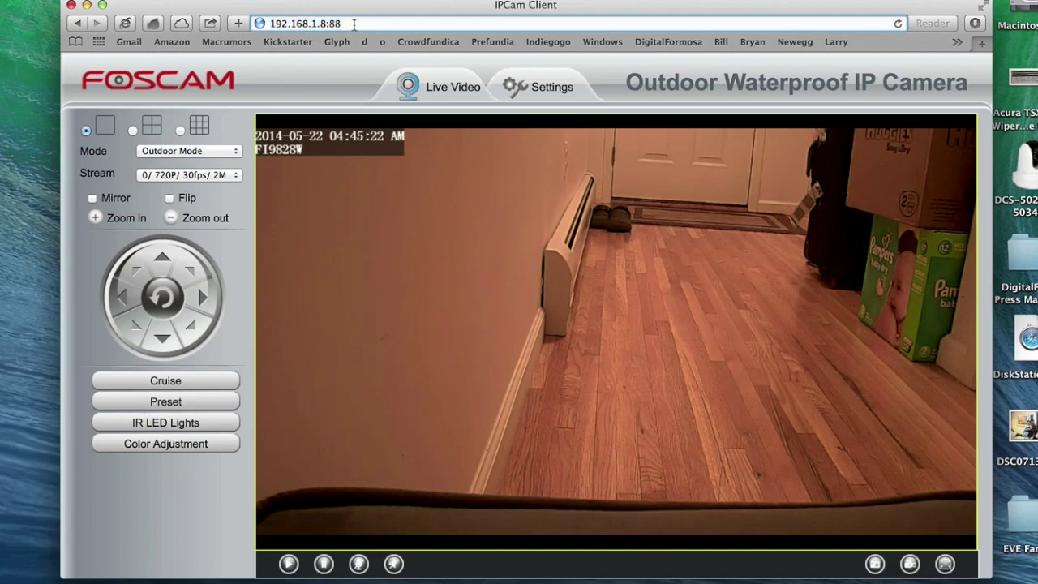
{"action": "left_click", "coordinate": [547, 89]}
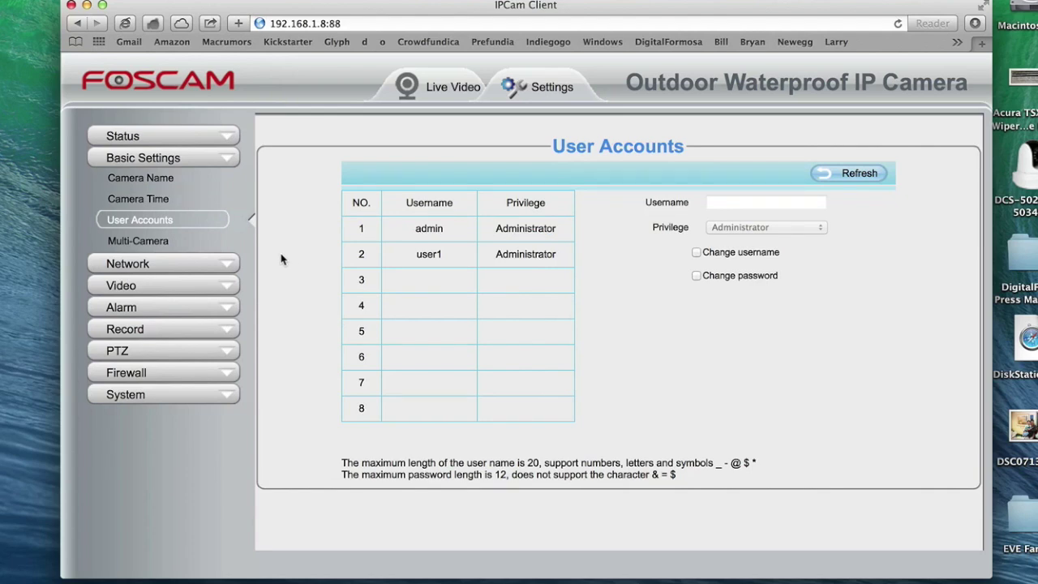
Step: Turn off DHCP under Network > IP Configuration and change the IP address to 192.168.1.155
{"action": "left_click", "coordinate": [163, 265]}
{"action": "left_click", "coordinate": [158, 201]}
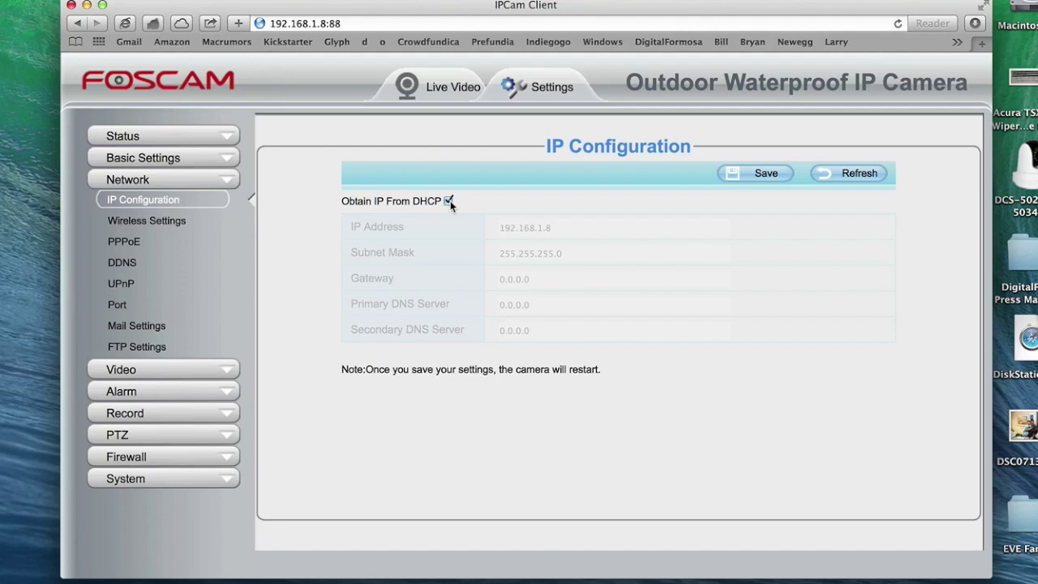
{"action": "left_click", "coordinate": [448, 200]}
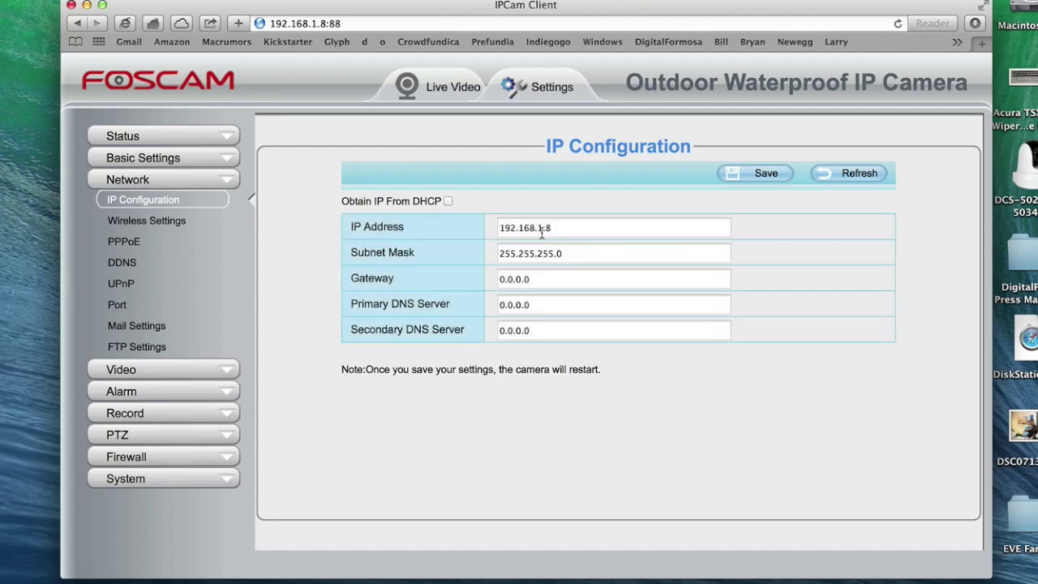
{"action": "left_click", "coordinate": [599, 230]}
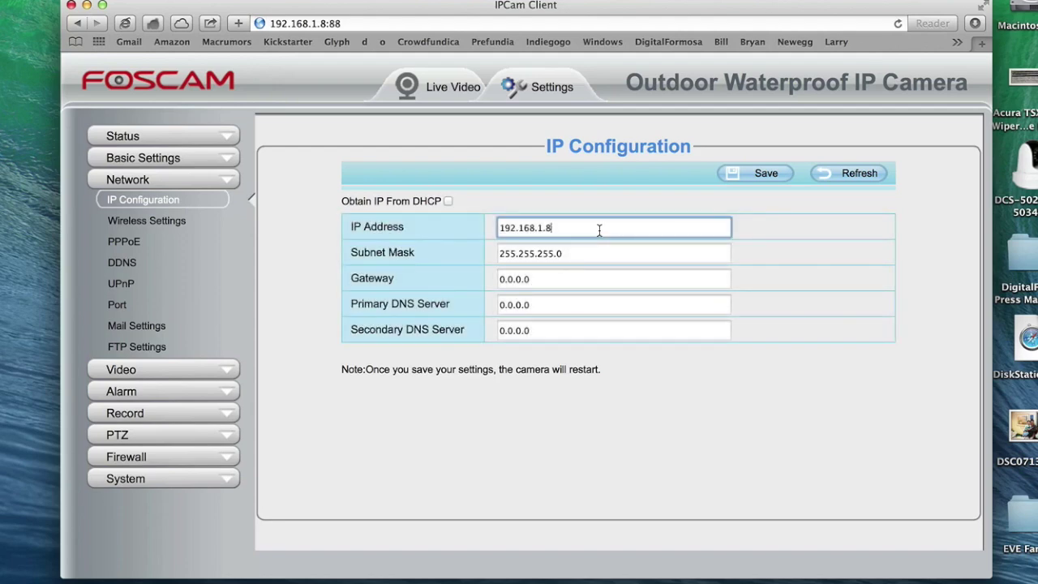
{"action": "key", "text": "BackSpace"}
{"action": "type", "text": "155"}
Step: Check the Mac's Wi-Fi DNS server, 192.168.1.1, in Network preferences, then close them
{"action": "key", "text": "super+space"}
{"action": "type", "text": "network"}
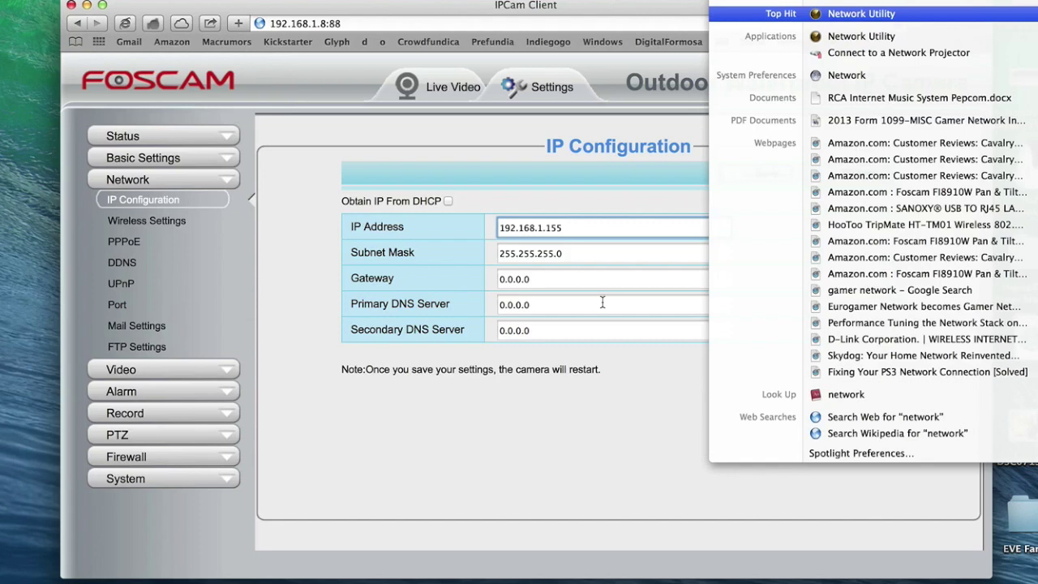
{"action": "left_click", "coordinate": [847, 76]}
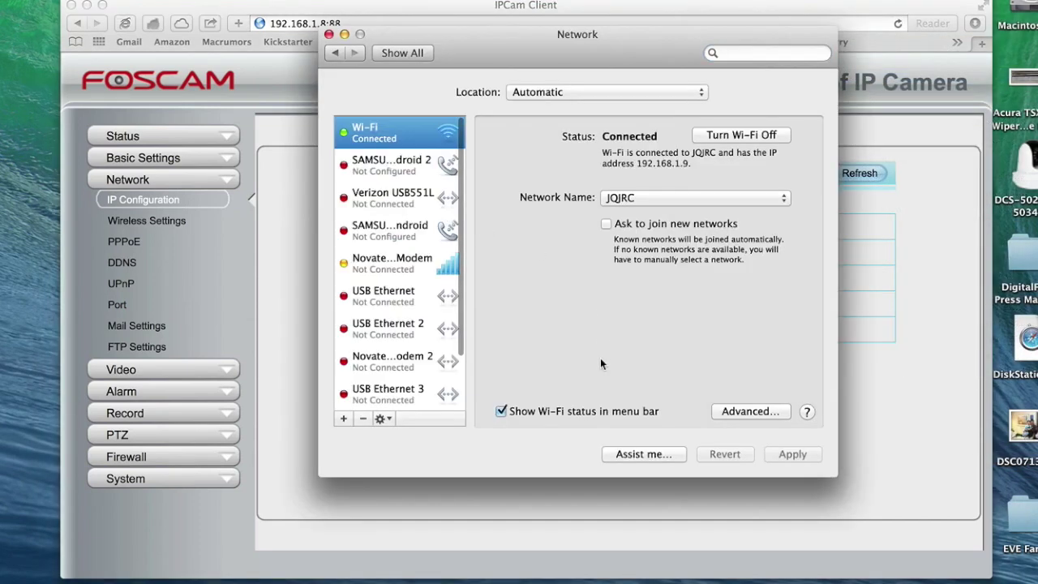
{"action": "left_click", "coordinate": [748, 411]}
{"action": "left_click", "coordinate": [475, 119]}
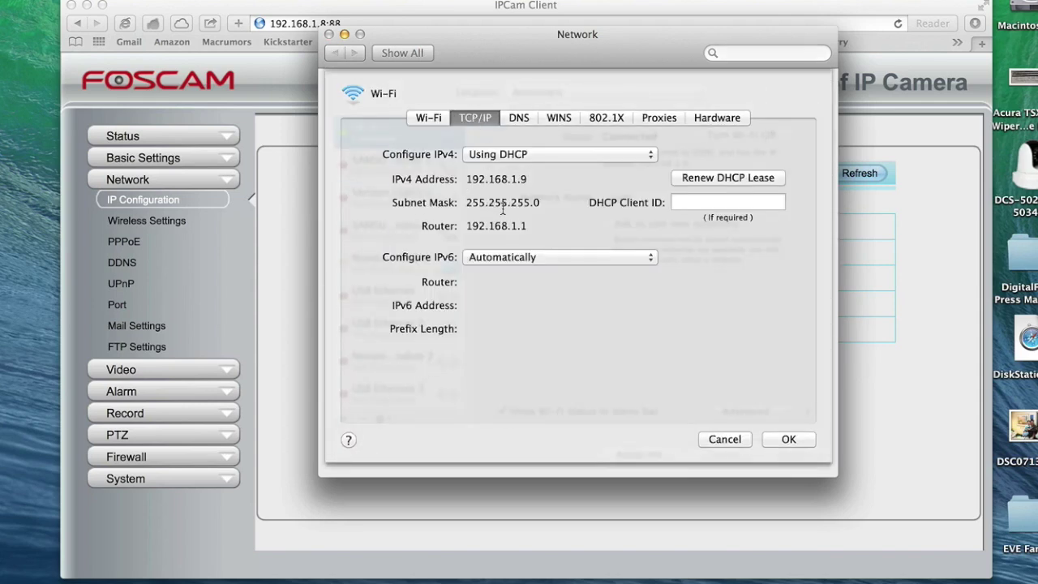
{"action": "left_click", "coordinate": [525, 118]}
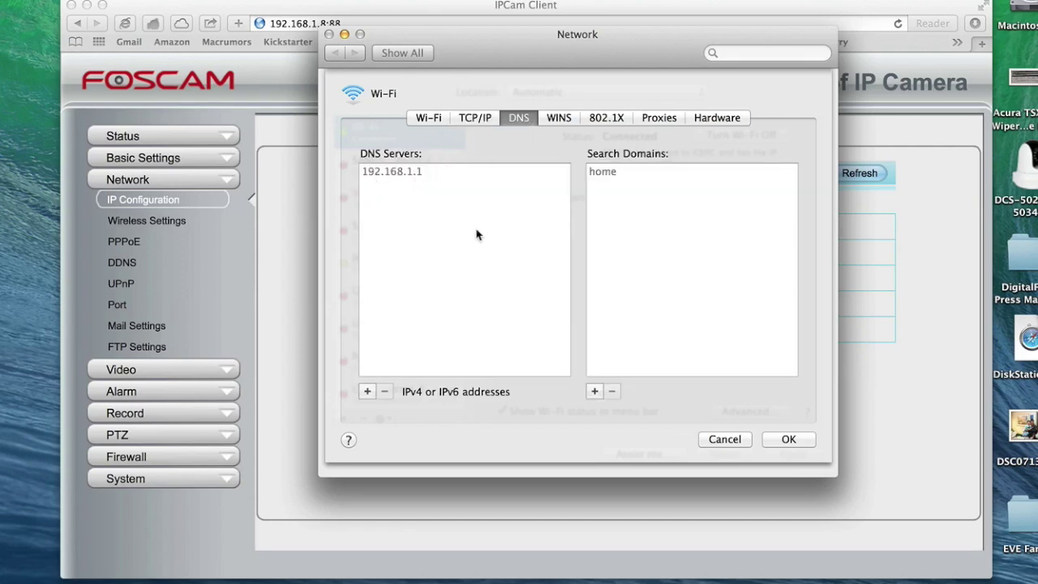
{"action": "left_click", "coordinate": [724, 438]}
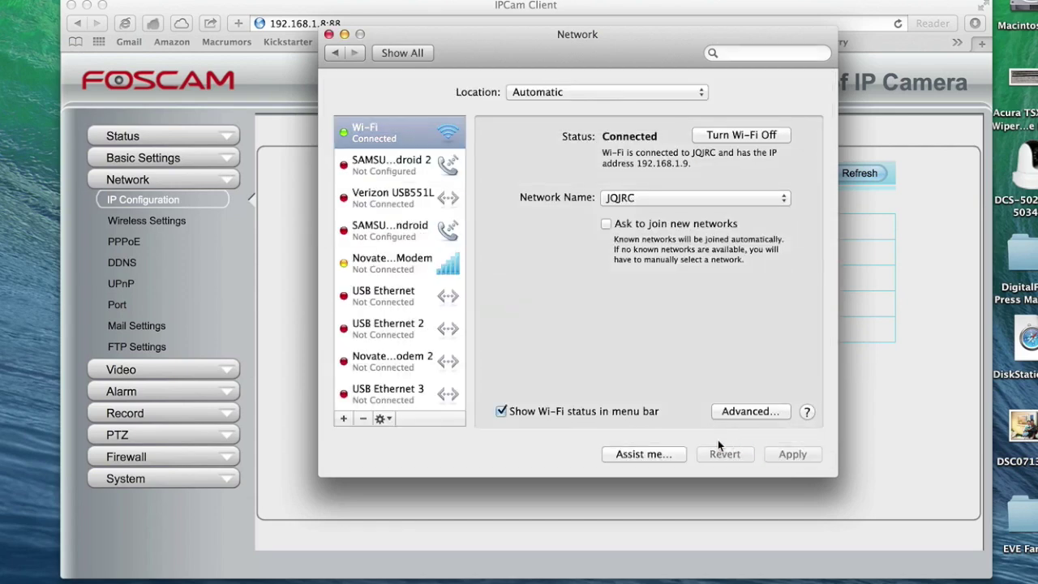
{"action": "key", "text": "super+q"}
Step: Enter 192.168.1.1 as gateway and both DNS servers, save, and confirm the camera restart
{"action": "left_click", "coordinate": [595, 278]}
{"action": "key", "text": "BackSpace"}
{"action": "key", "text": "BackSpace"}
{"action": "key", "text": "BackSpace"}
{"action": "key", "text": "BackSpace"}
{"action": "key", "text": "BackSpace"}
{"action": "key", "text": "BackSpace"}
{"action": "key", "text": "BackSpace"}
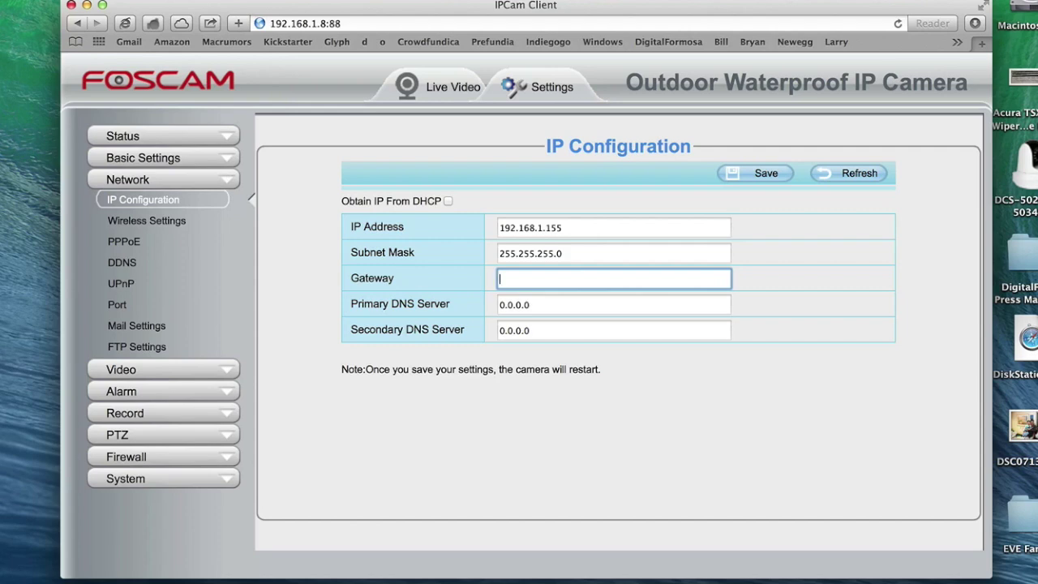
{"action": "type", "text": "192.168.1.1"}
{"action": "key", "text": "Tab"}
{"action": "type", "text": "192.168.1.1"}
{"action": "key", "text": "Tab"}
{"action": "type", "text": "192.168.1.1"}
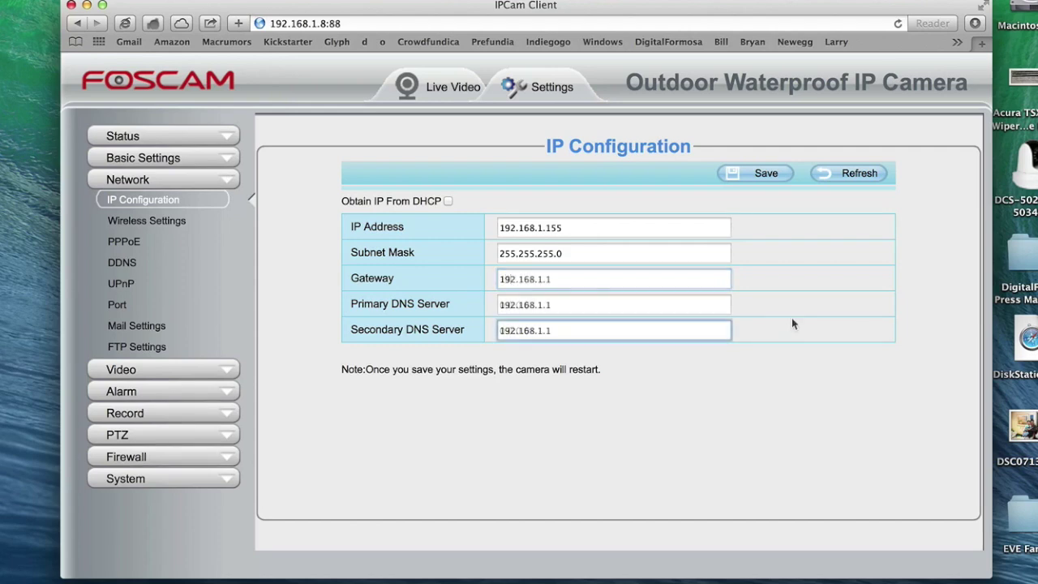
{"action": "left_click", "coordinate": [783, 174]}
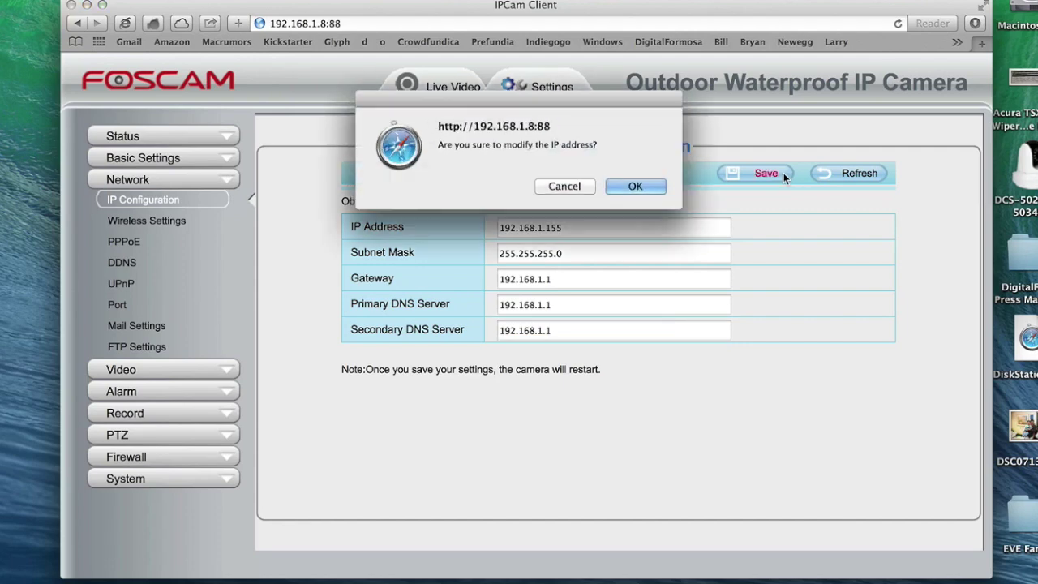
{"action": "left_click", "coordinate": [642, 186]}
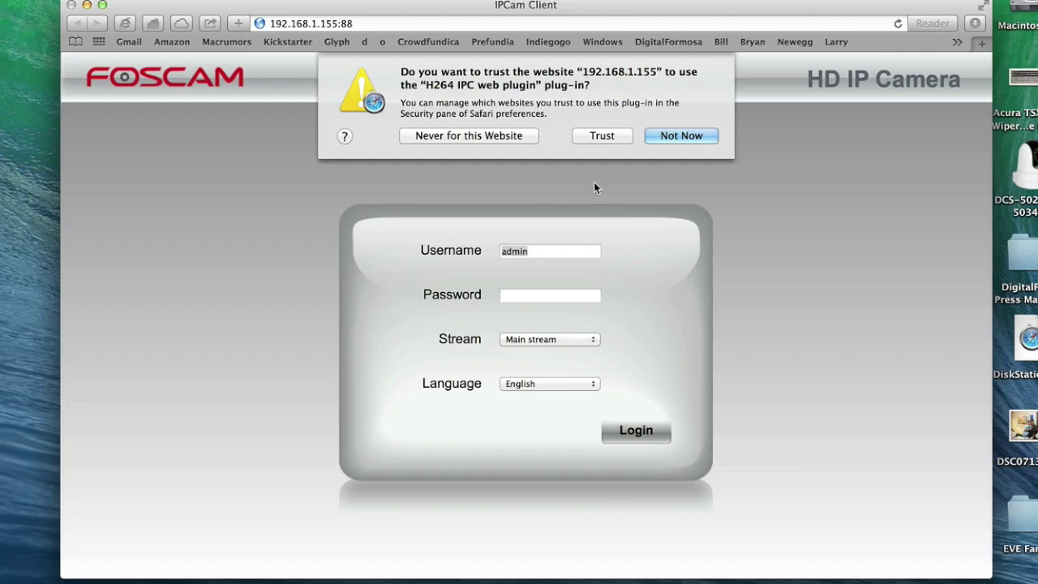
Step: Trust the camera's video plugin and log in with the administrator password at 192.168.1.155:88
{"action": "left_click", "coordinate": [590, 135]}
{"action": "left_click", "coordinate": [580, 298]}
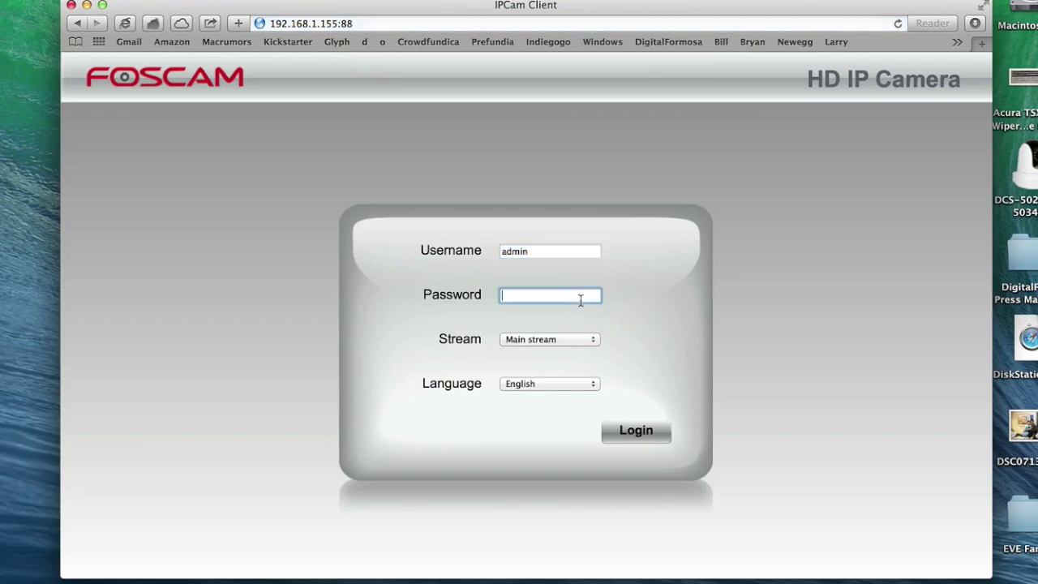
{"action": "type", "text": "••••••"}
{"action": "key", "text": "Return"}
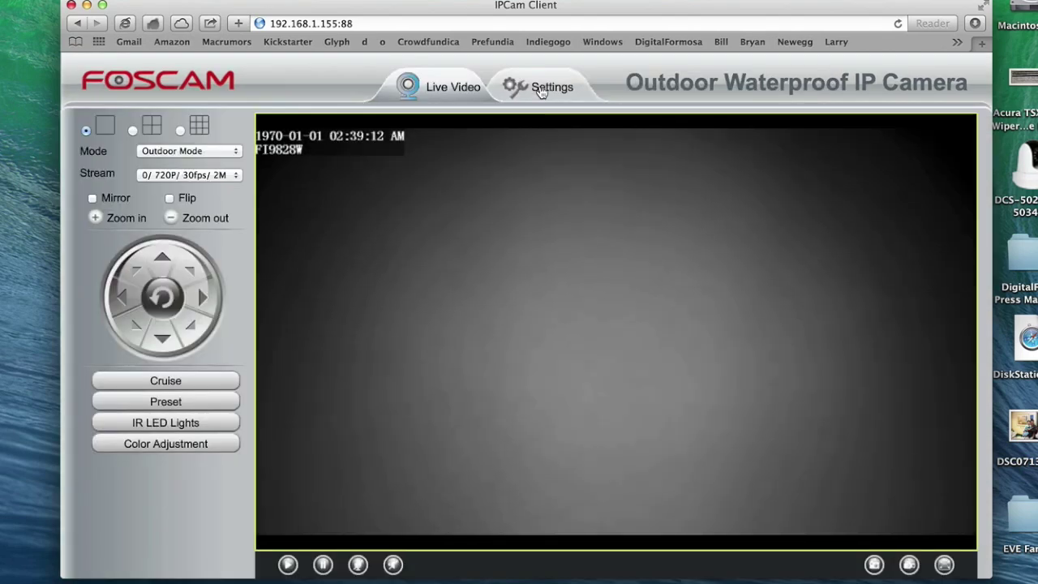
Step: In Wireless Settings, scan for networks, select JQJRC and paste its WPA2 password
{"action": "left_click", "coordinate": [540, 91]}
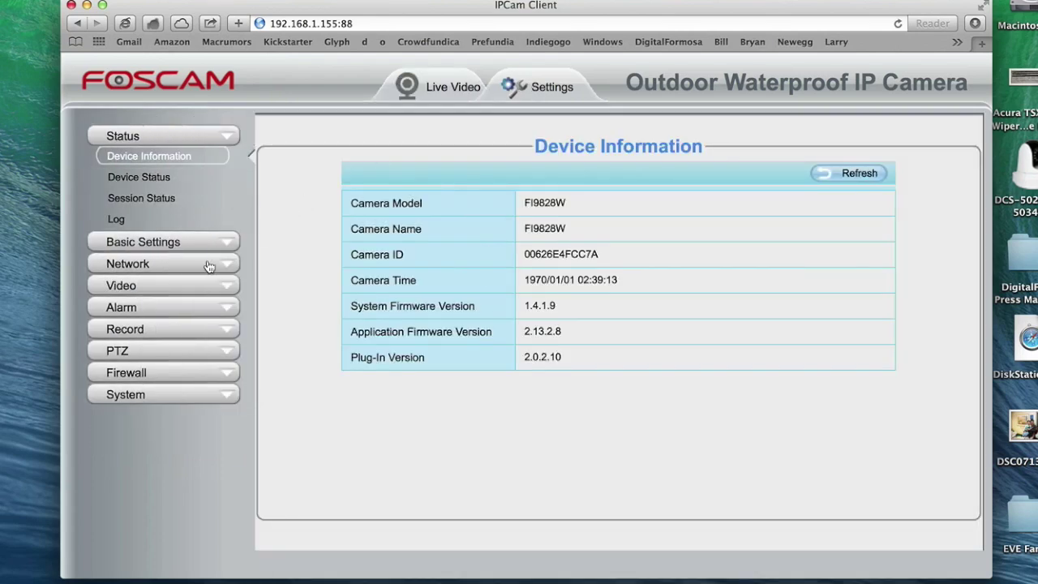
{"action": "left_click", "coordinate": [209, 266]}
{"action": "left_click", "coordinate": [174, 220]}
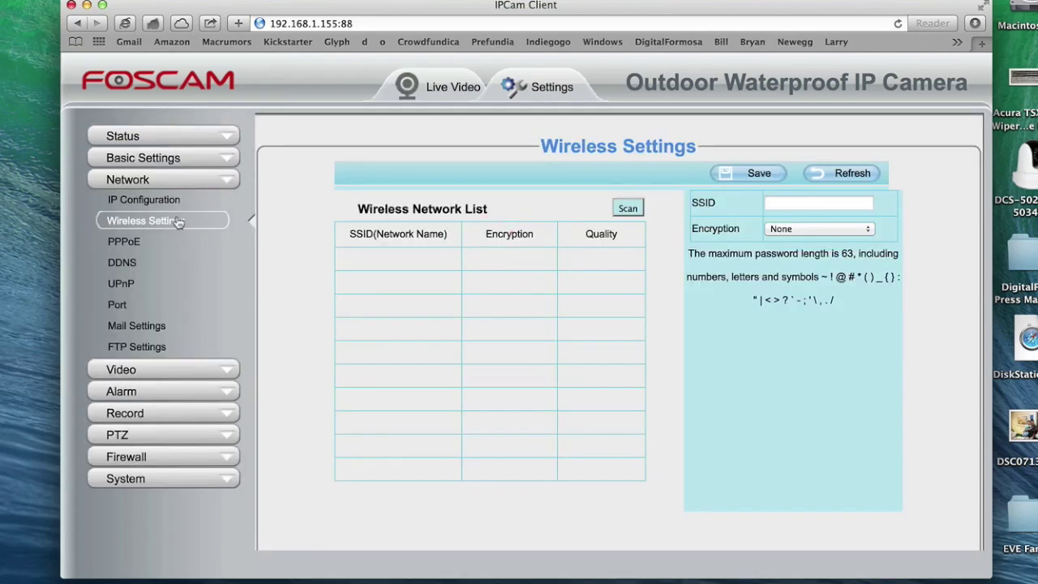
{"action": "left_click", "coordinate": [625, 208]}
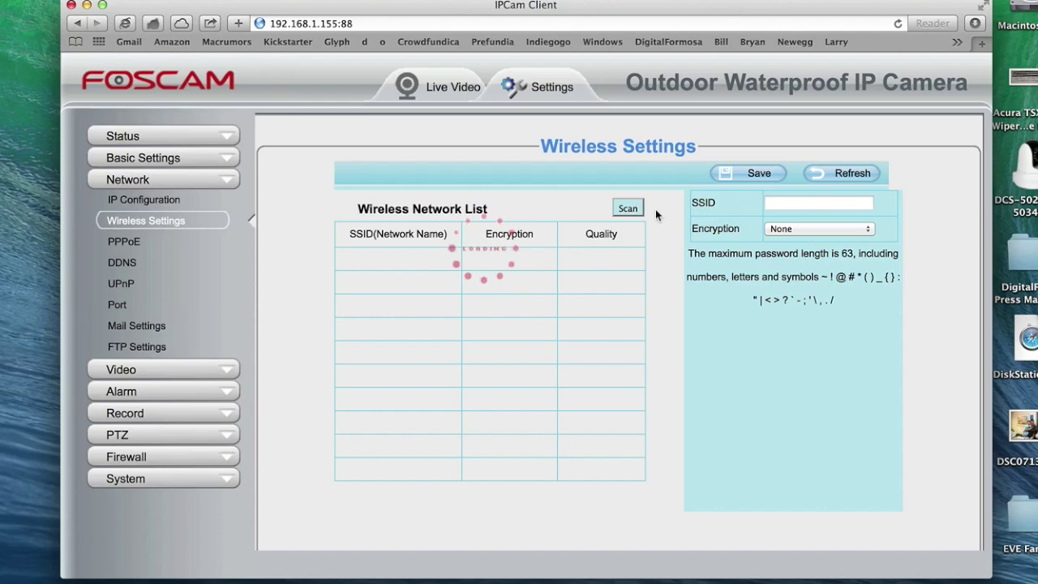
{"action": "left_click", "coordinate": [424, 260]}
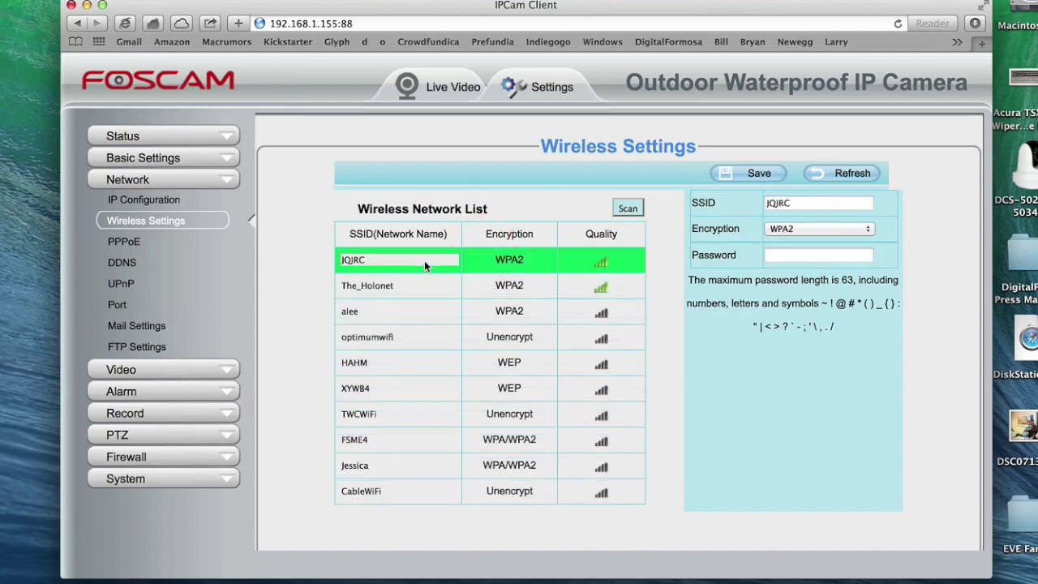
{"action": "left_click", "coordinate": [846, 258]}
{"action": "key", "text": "super+v"}
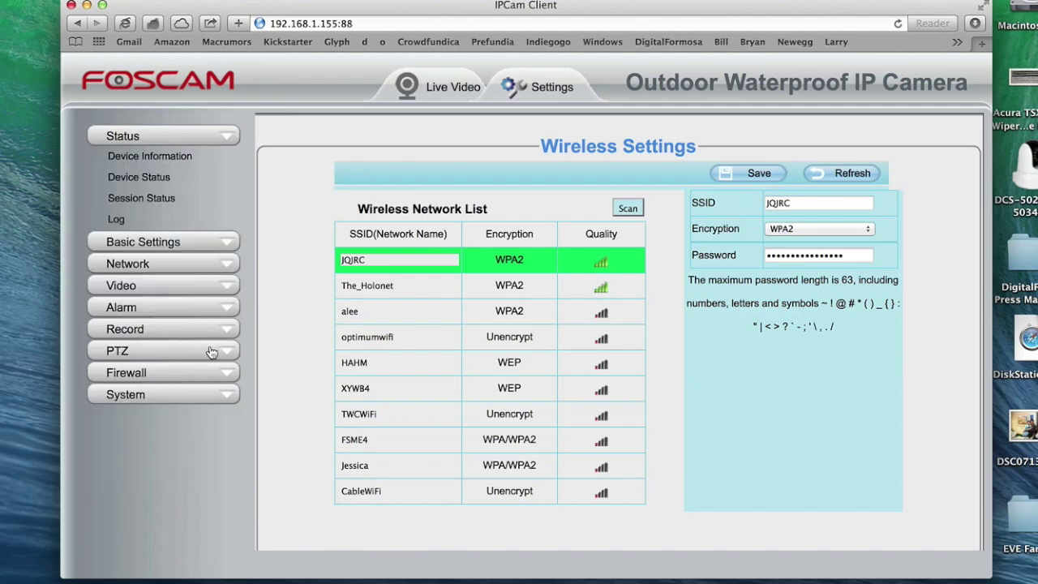
Step: Set the PTZ Start-Up Option to Disable Start-Up, save it, and return to Live Video
{"action": "left_click", "coordinate": [214, 351]}
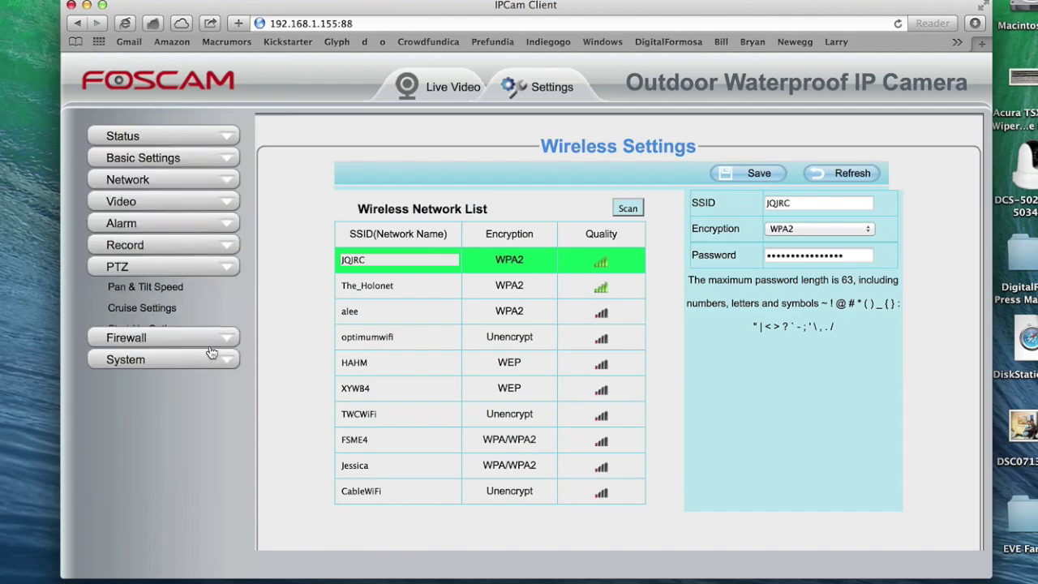
{"action": "left_click", "coordinate": [162, 328]}
{"action": "left_click", "coordinate": [638, 203]}
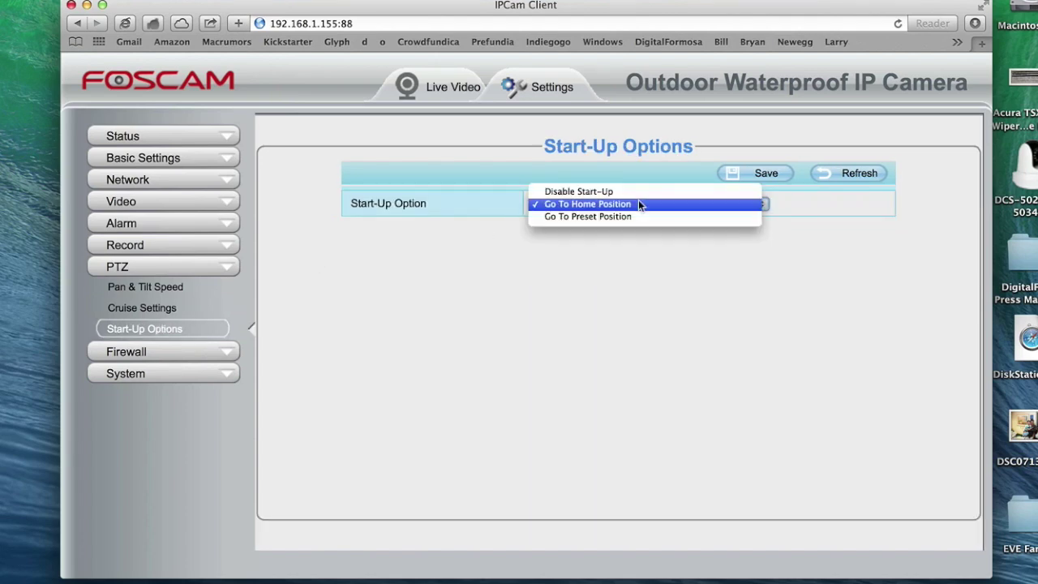
{"action": "left_click", "coordinate": [586, 192]}
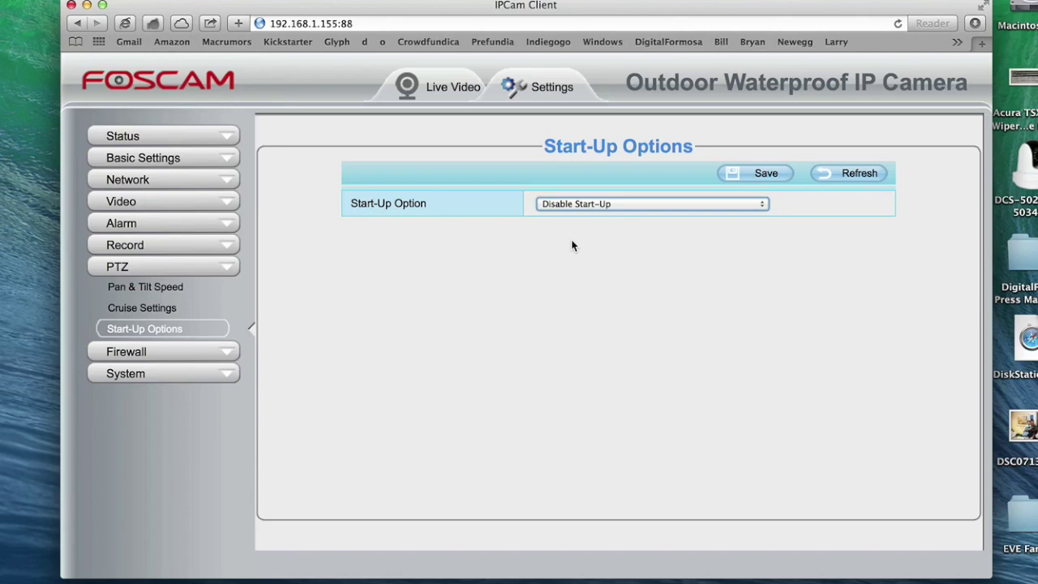
{"action": "left_click", "coordinate": [755, 177]}
{"action": "left_click", "coordinate": [431, 89]}
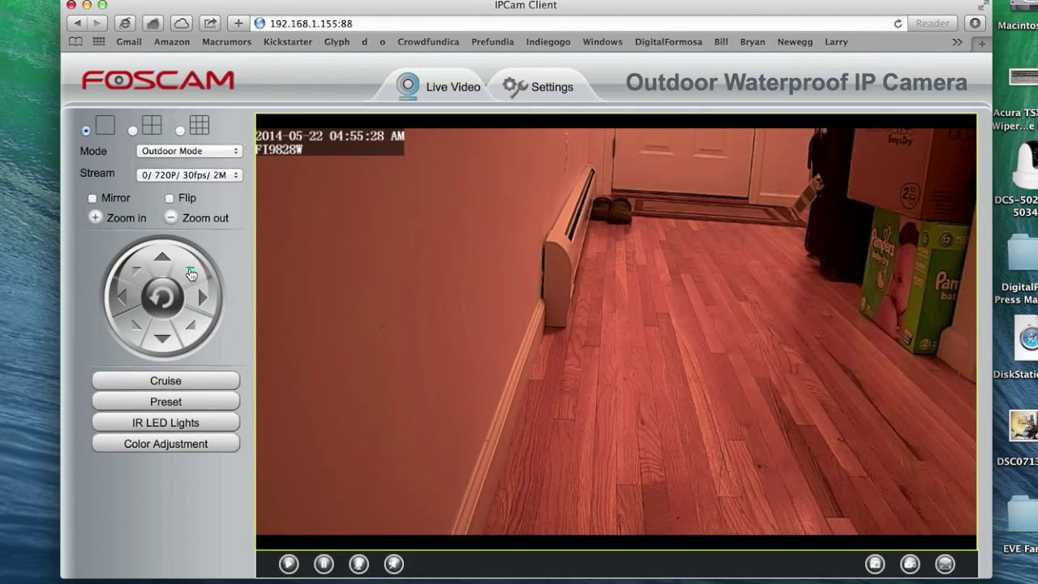
Step: Check Camera Time under Status > Device Information, and pan right and zoom onto the diaper box
{"action": "left_click", "coordinate": [191, 274]}
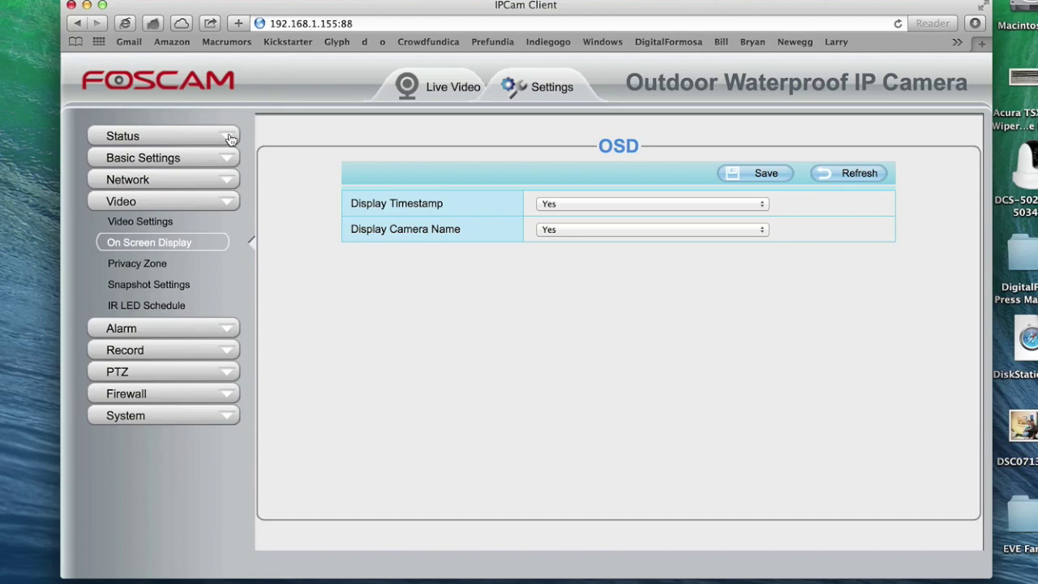
{"action": "left_click", "coordinate": [230, 137]}
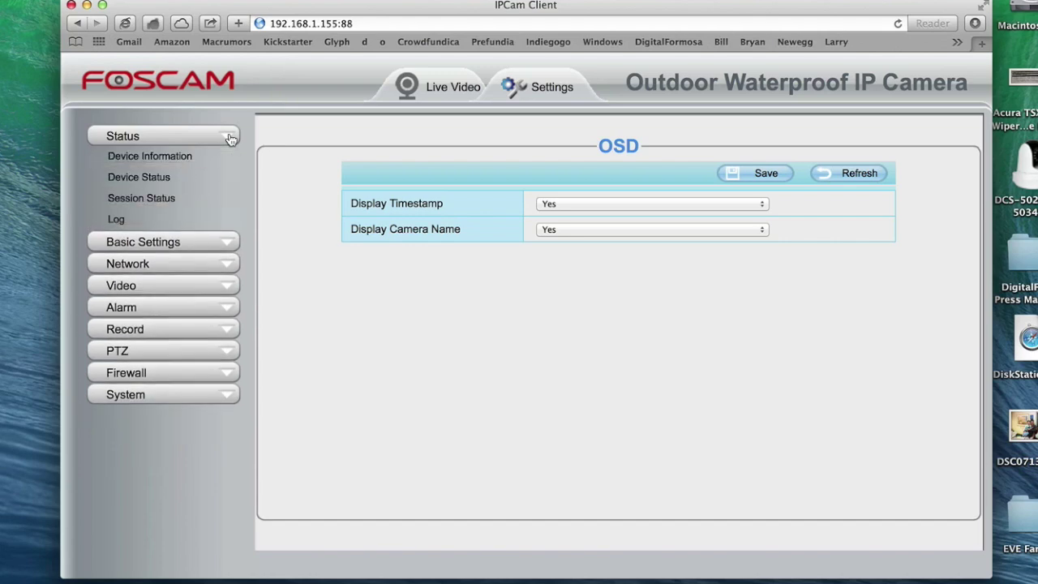
{"action": "left_click", "coordinate": [193, 158]}
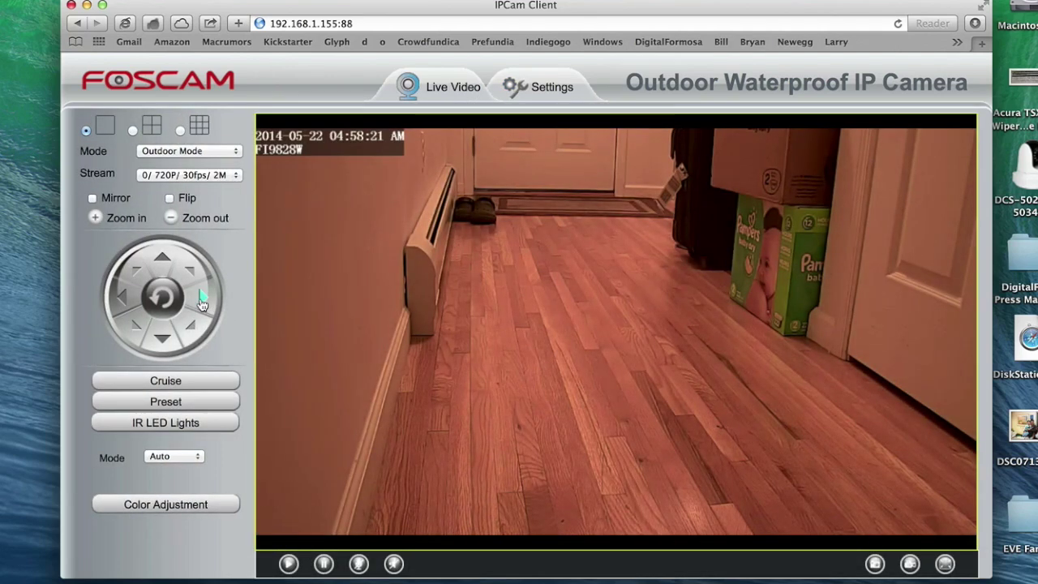
{"action": "left_click", "coordinate": [202, 302]}
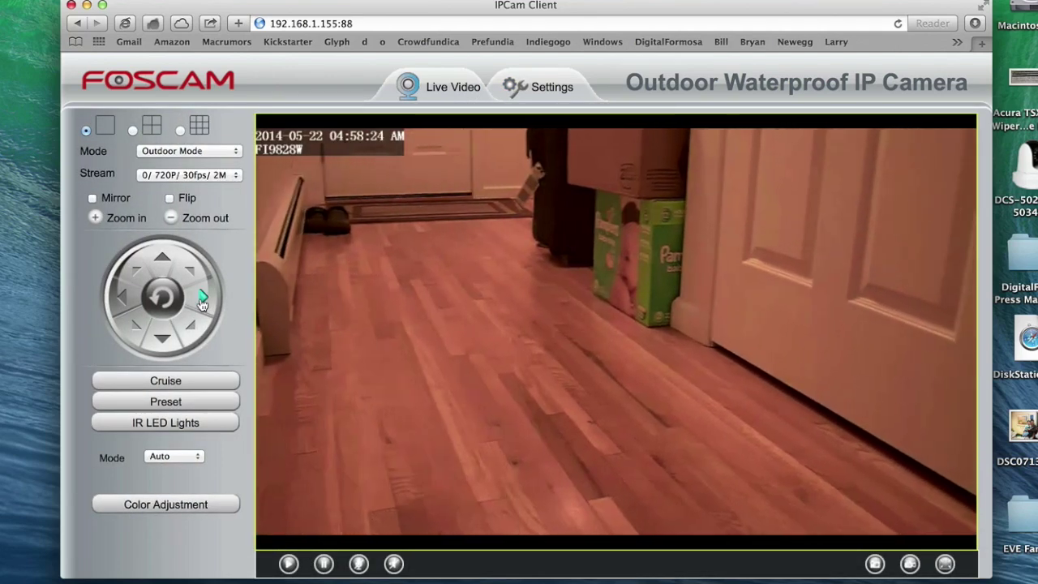
{"action": "left_click", "coordinate": [95, 218]}
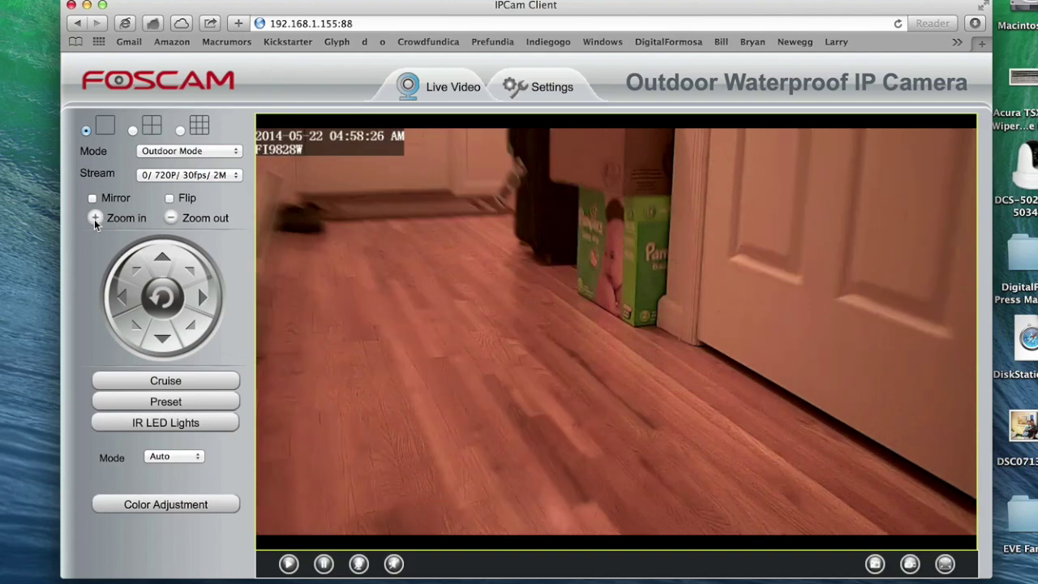